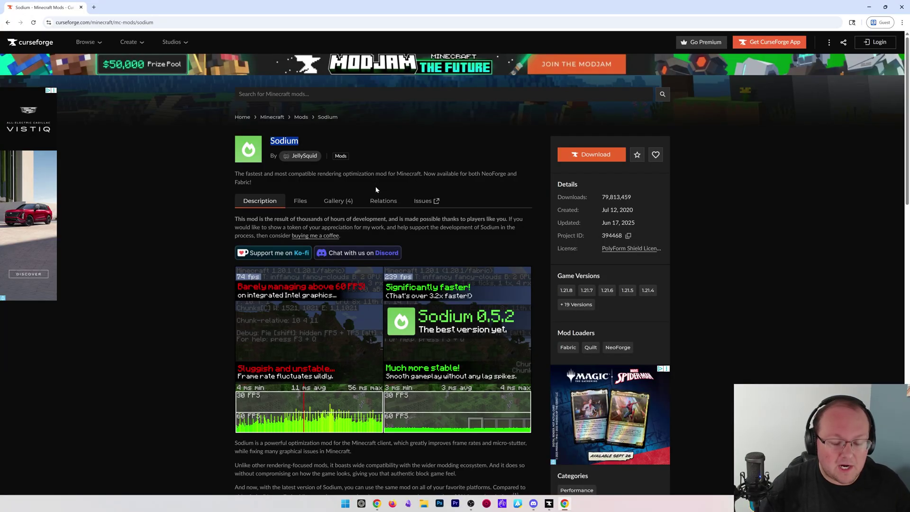
Review the list of mods included in the NotiFine modpack, from Entity Model Features to Mod Menu, and return to its overview
{"action": "left_click", "coordinate": [869, 7]}
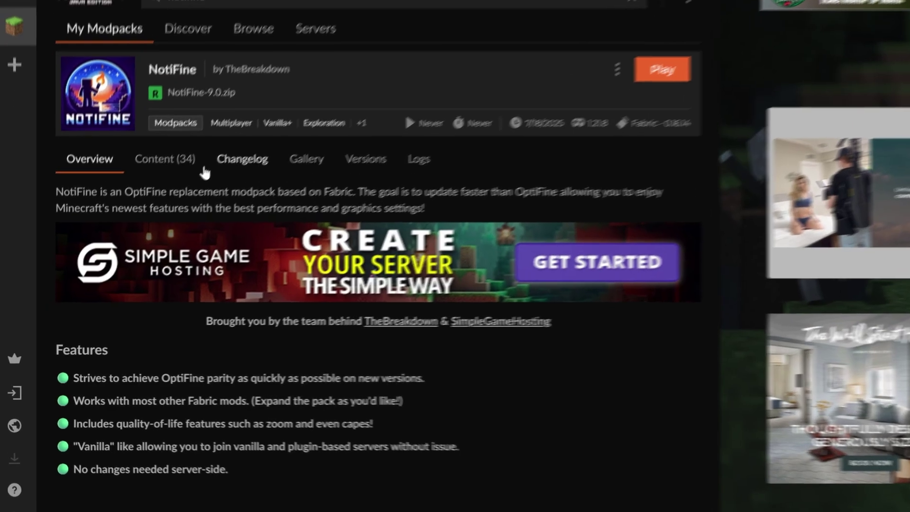
{"action": "left_click", "coordinate": [204, 168]}
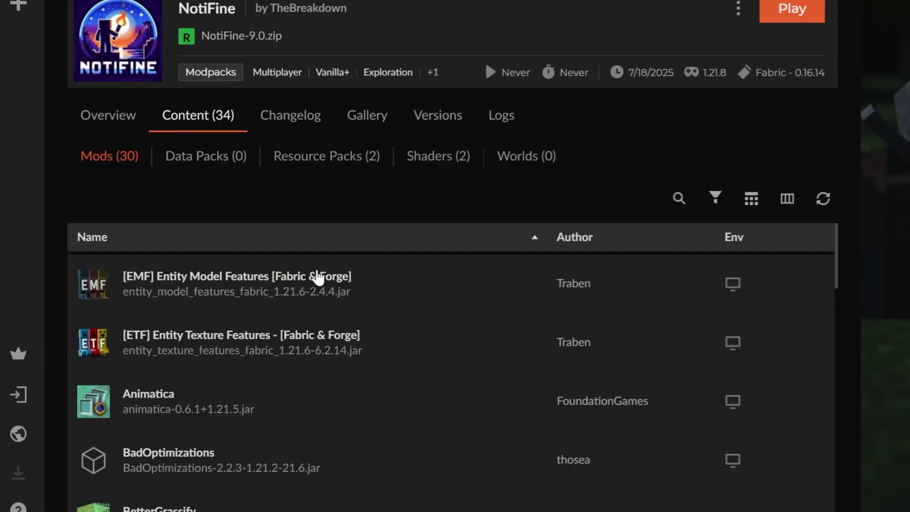
{"action": "scroll", "coordinate": [396, 330], "scroll_direction": "down", "scroll_amount": 3}
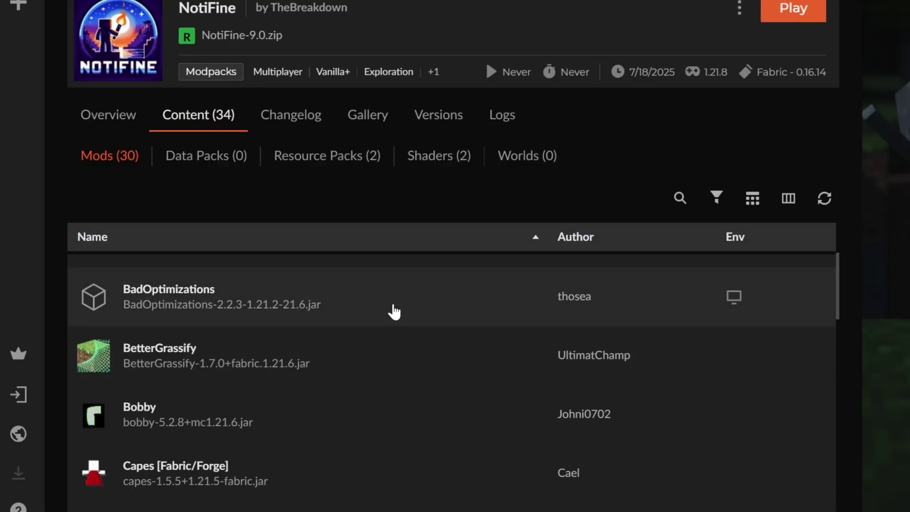
{"action": "scroll", "coordinate": [393, 311], "scroll_direction": "down", "scroll_amount": 5}
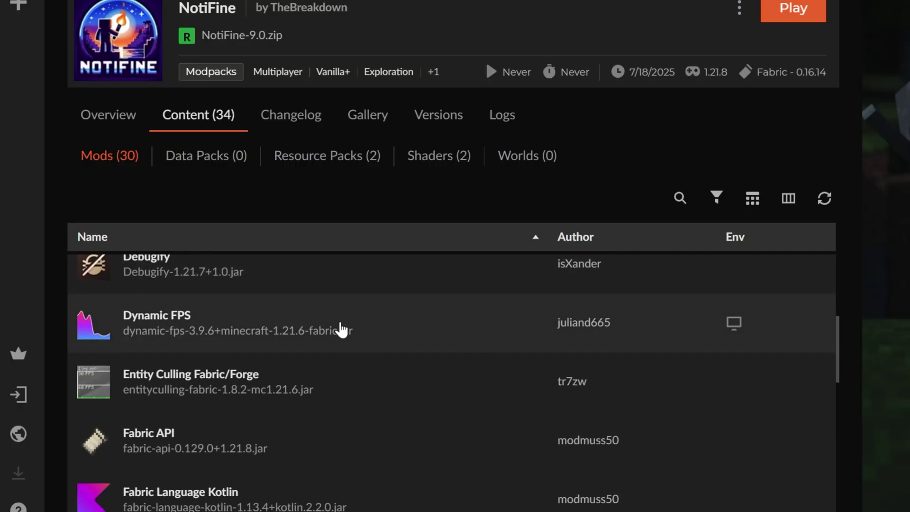
{"action": "scroll", "coordinate": [341, 329], "scroll_direction": "down", "scroll_amount": 2}
{"action": "scroll", "coordinate": [352, 318], "scroll_direction": "down", "scroll_amount": 5}
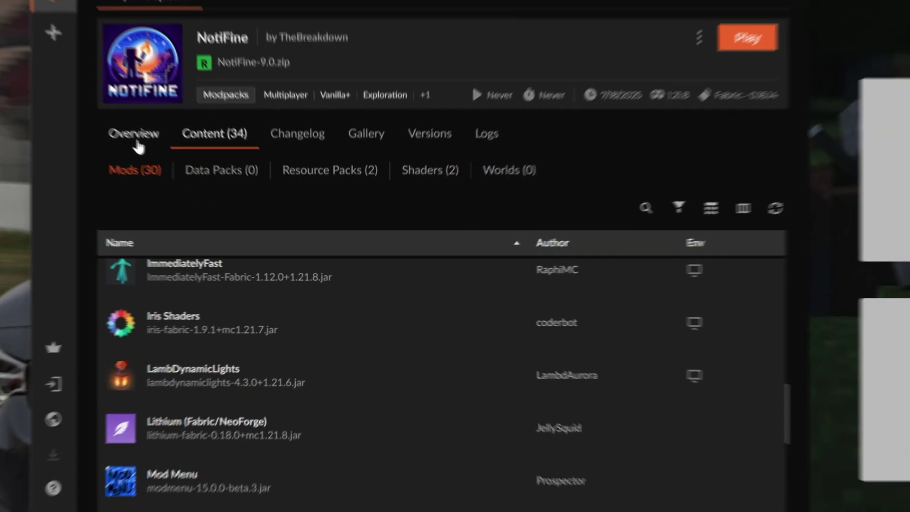
{"action": "left_click", "coordinate": [109, 116]}
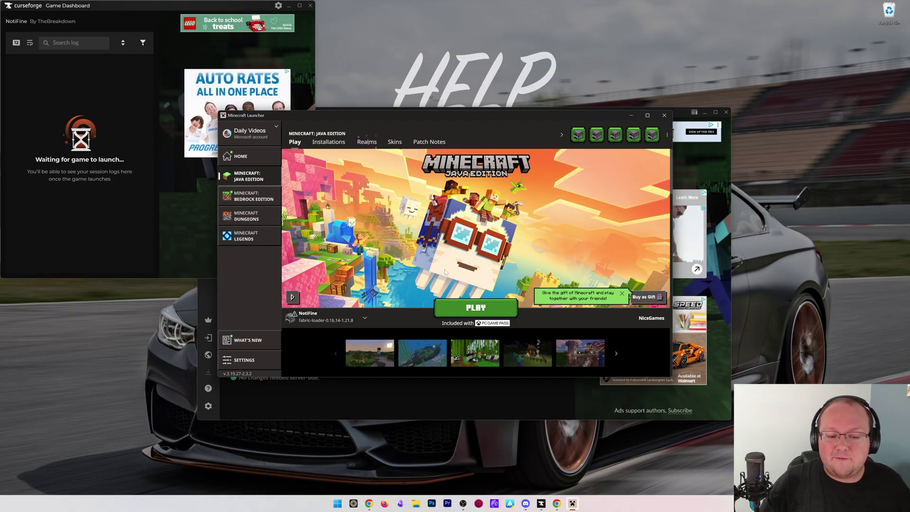
Launch Minecraft: Java Edition with the NotiFine profile and open the game's video settings
{"action": "left_click", "coordinate": [461, 306]}
{"action": "left_click", "coordinate": [524, 286]}
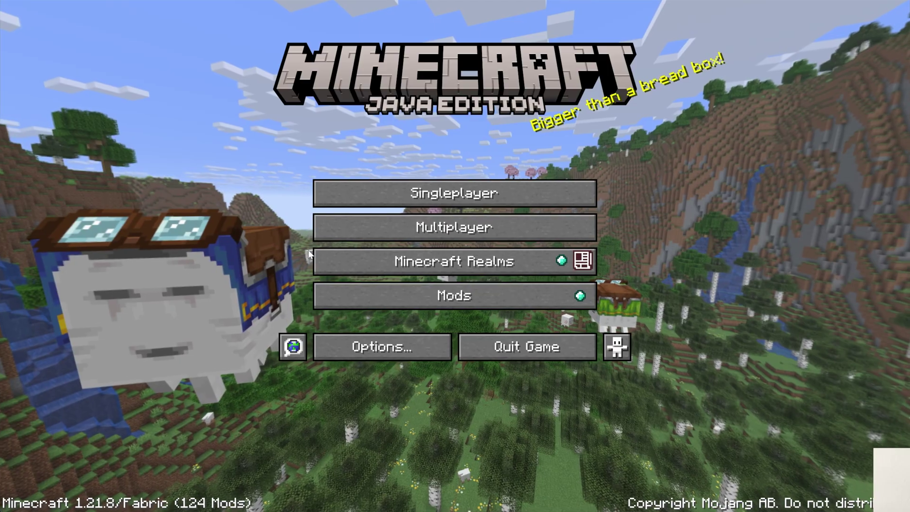
{"action": "left_click", "coordinate": [334, 353]}
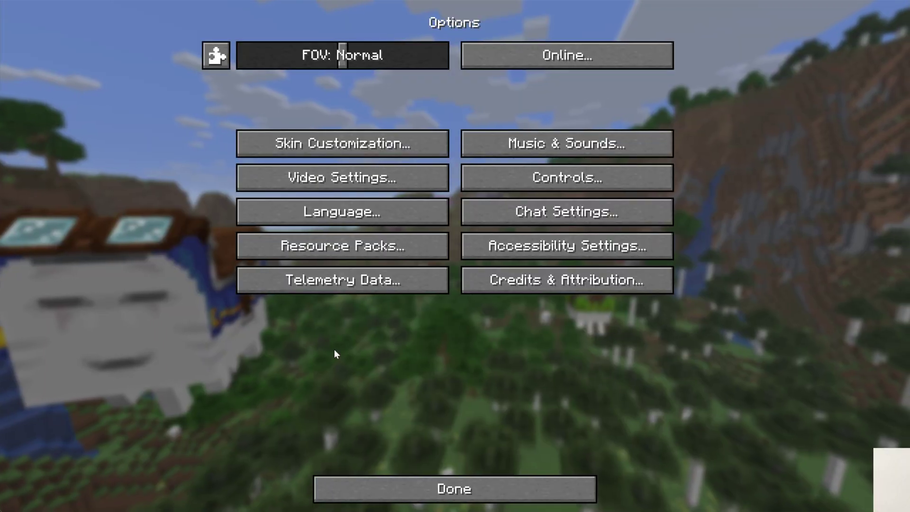
{"action": "left_click", "coordinate": [331, 180]}
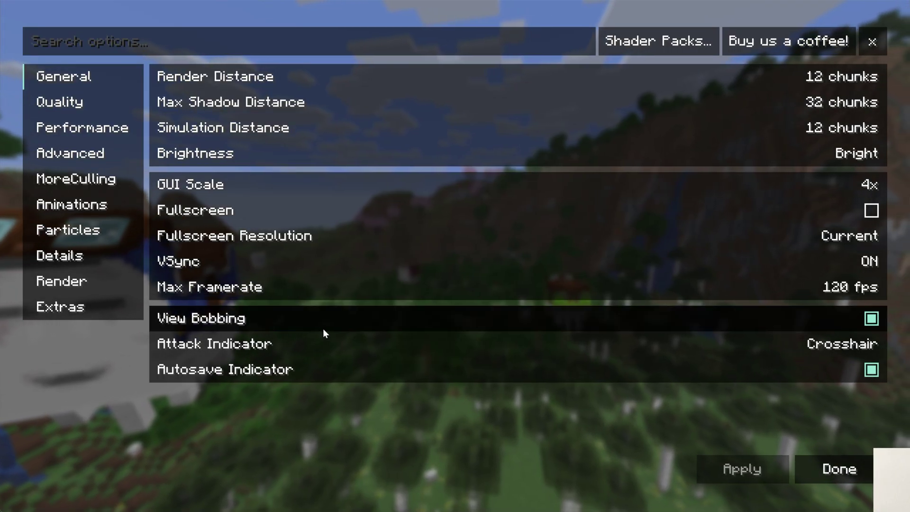
{"action": "mouse_move", "coordinate": [280, 369]}
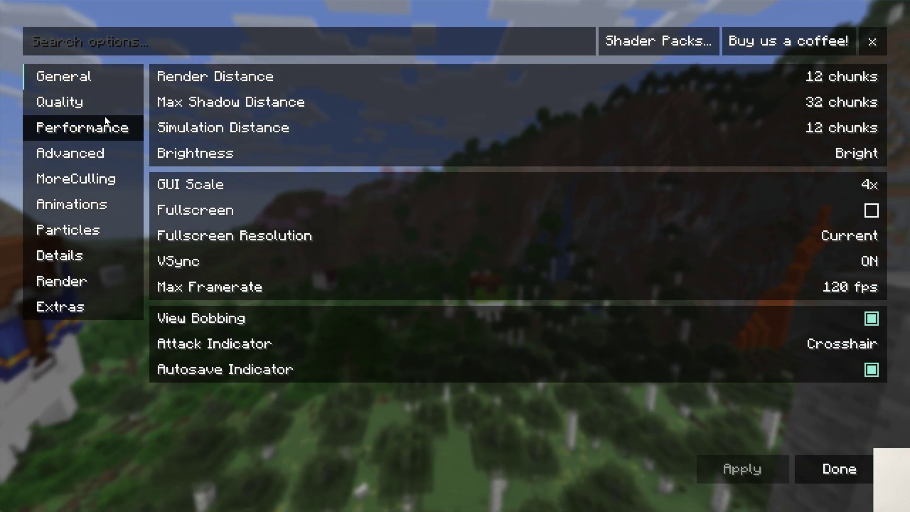
Disable shaders in the shader pack selection and return to the video settings
{"action": "left_click", "coordinate": [647, 42]}
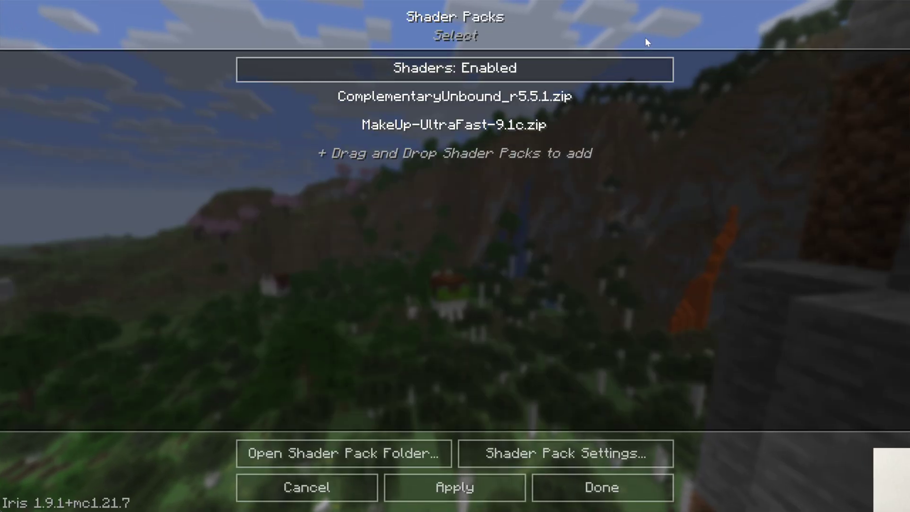
{"action": "left_click", "coordinate": [519, 76]}
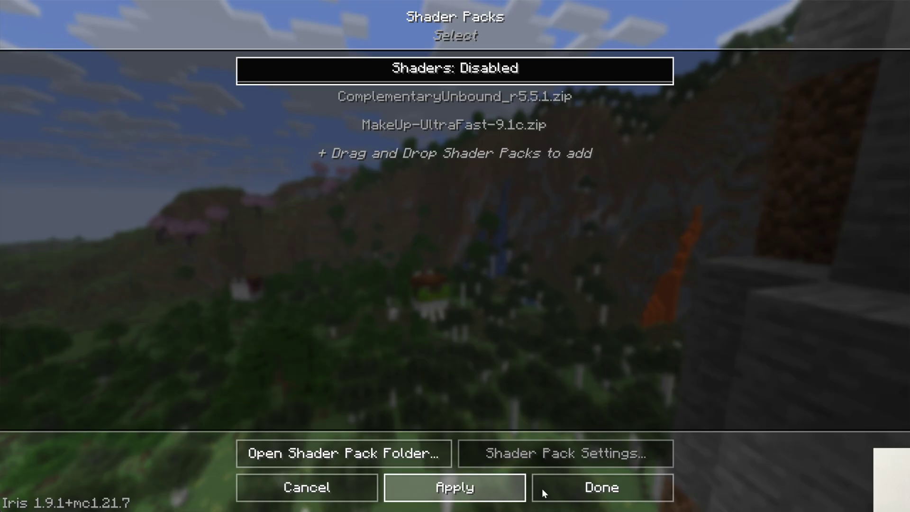
{"action": "left_click", "coordinate": [508, 97]}
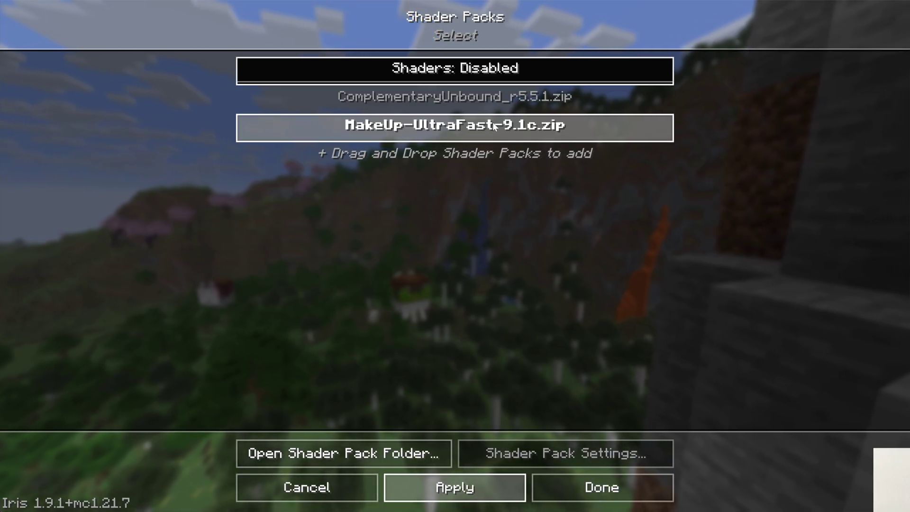
{"action": "left_click", "coordinate": [612, 482]}
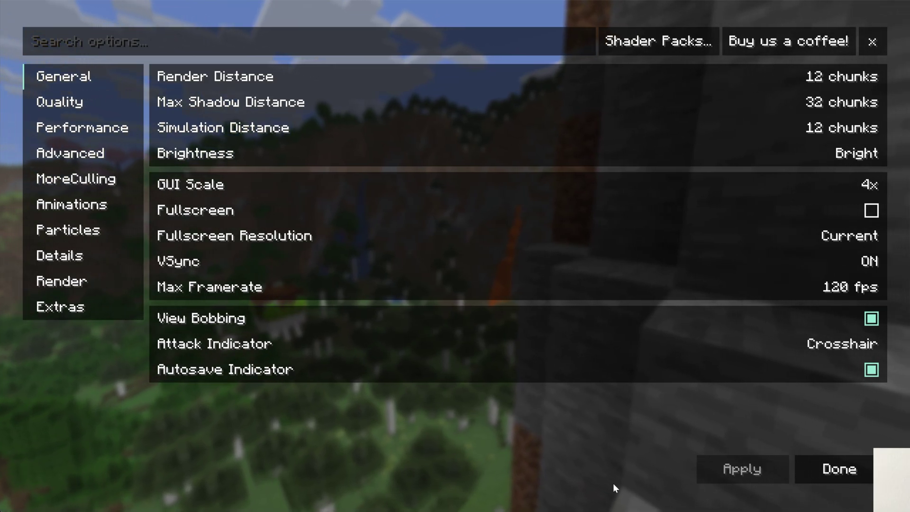
Set Max Shadow Distance to Disabled and Simulation Distance to 5 chunks in the general video settings
{"action": "mouse_move", "coordinate": [741, 96]}
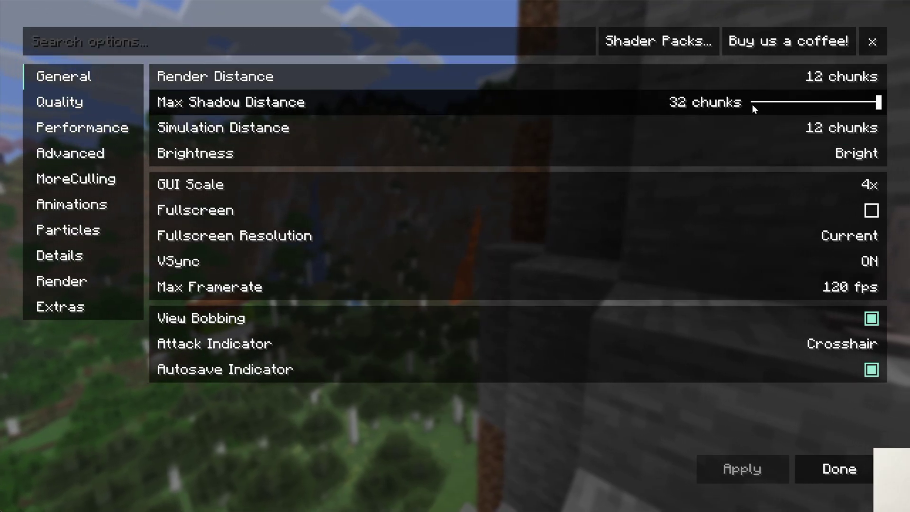
{"action": "left_click_drag", "start_coordinate": [752, 105], "coordinate": [750, 103]}
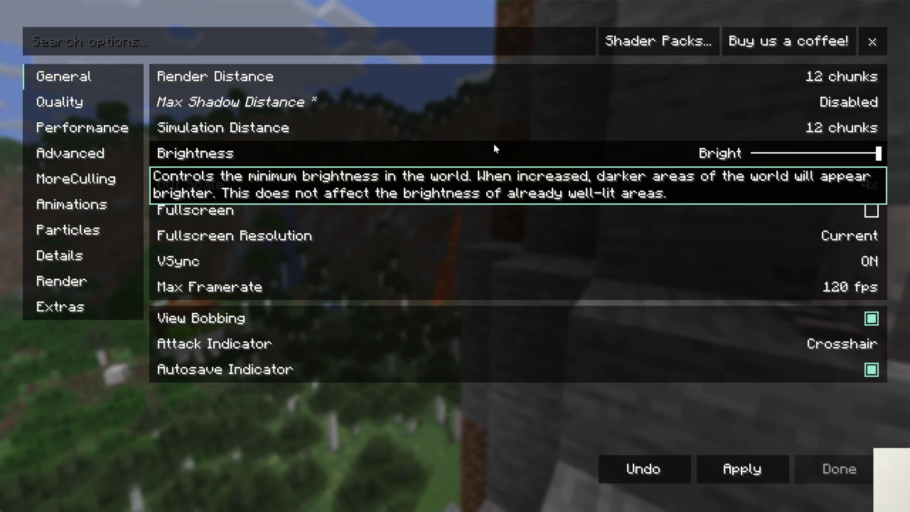
{"action": "mouse_move", "coordinate": [753, 136]}
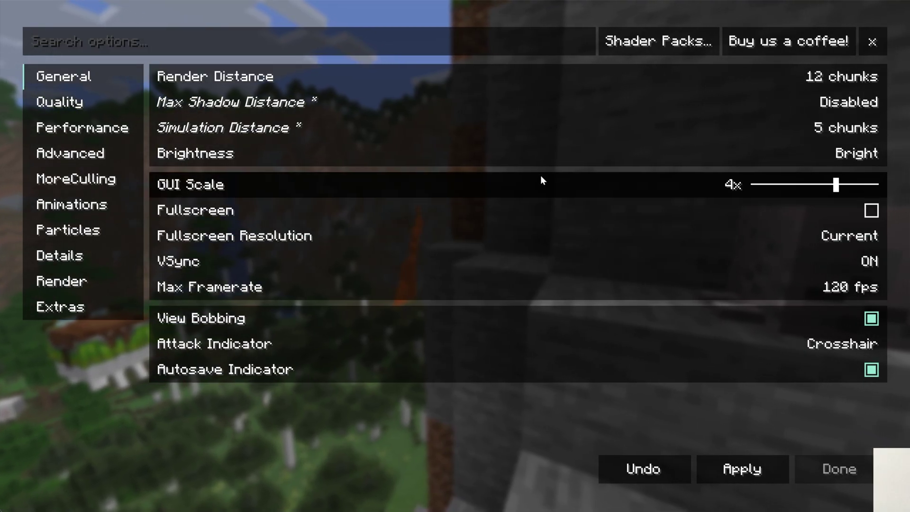
Turn VSync off, set Max Framerate to Unlimited, and apply the general video settings
{"action": "mouse_move", "coordinate": [540, 323]}
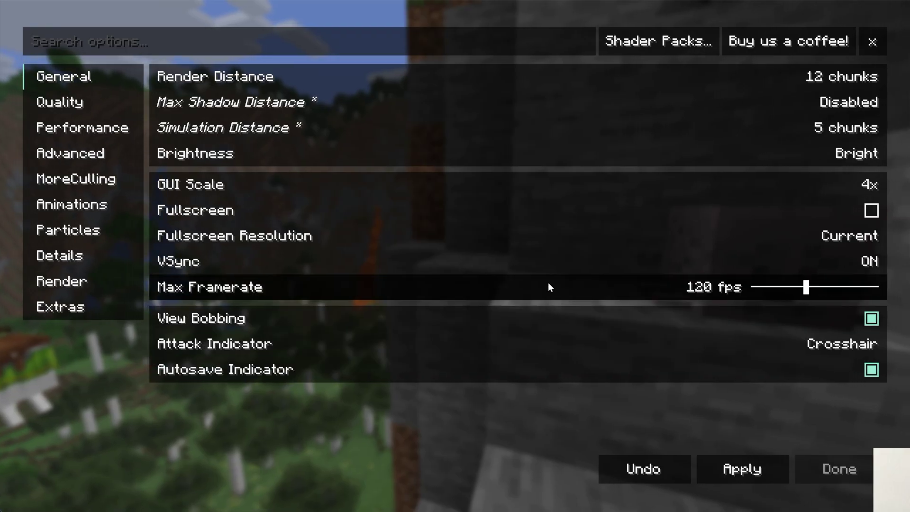
{"action": "mouse_move", "coordinate": [549, 274]}
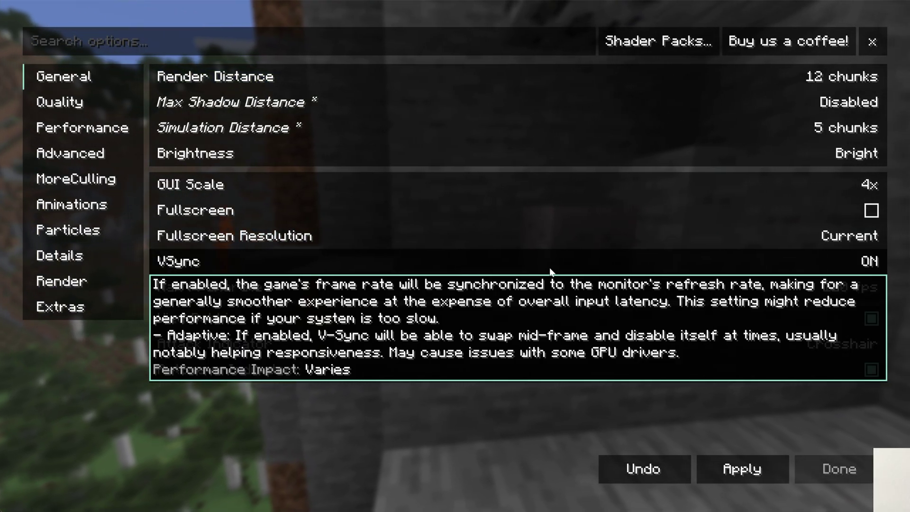
{"action": "left_click", "coordinate": [549, 269]}
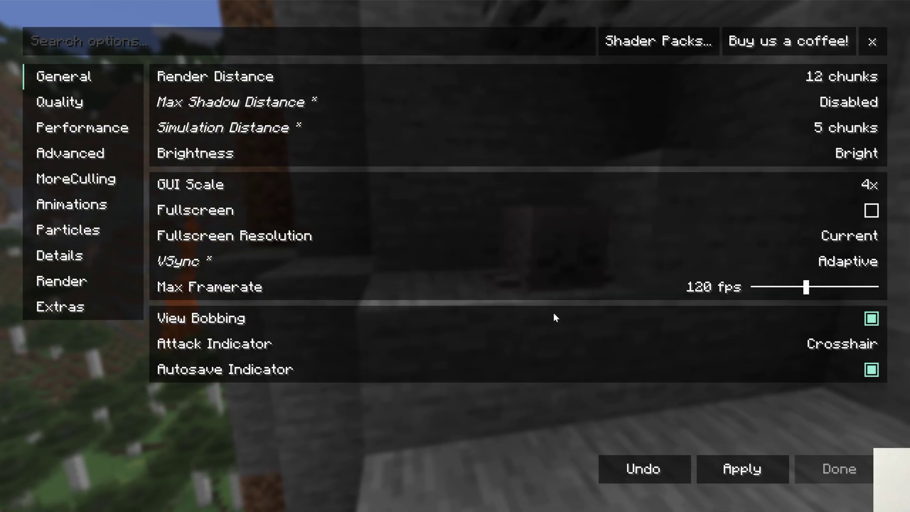
{"action": "left_click", "coordinate": [568, 273]}
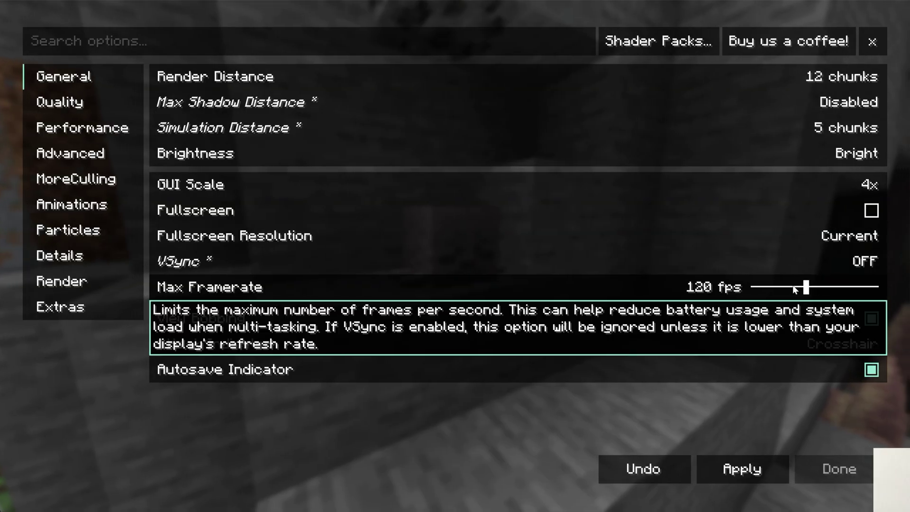
{"action": "left_click_drag", "start_coordinate": [805, 290], "coordinate": [879, 287]}
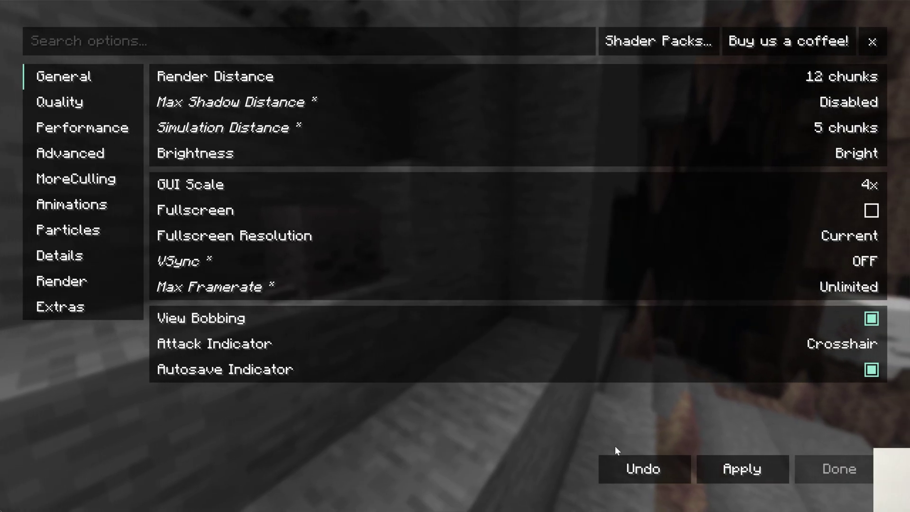
{"action": "left_click", "coordinate": [659, 466]}
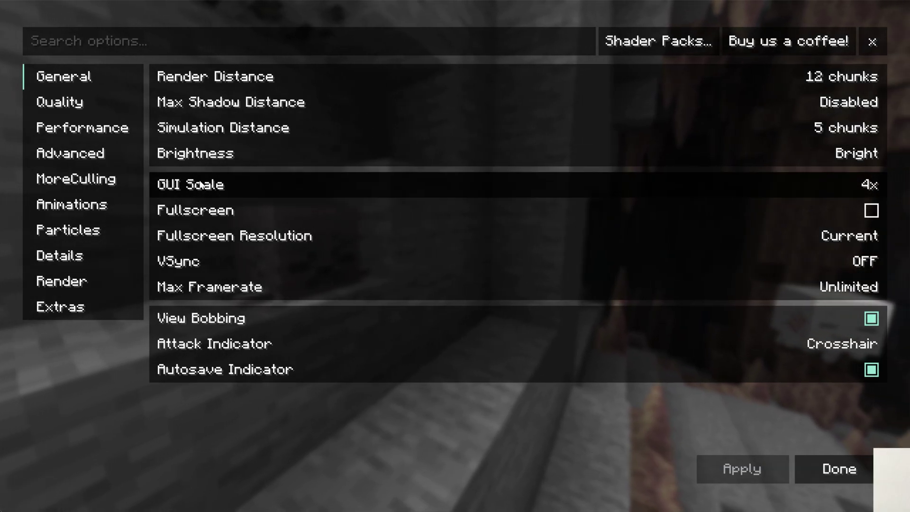
Set the Graphics option to Fast in the quality settings
{"action": "left_click", "coordinate": [97, 102]}
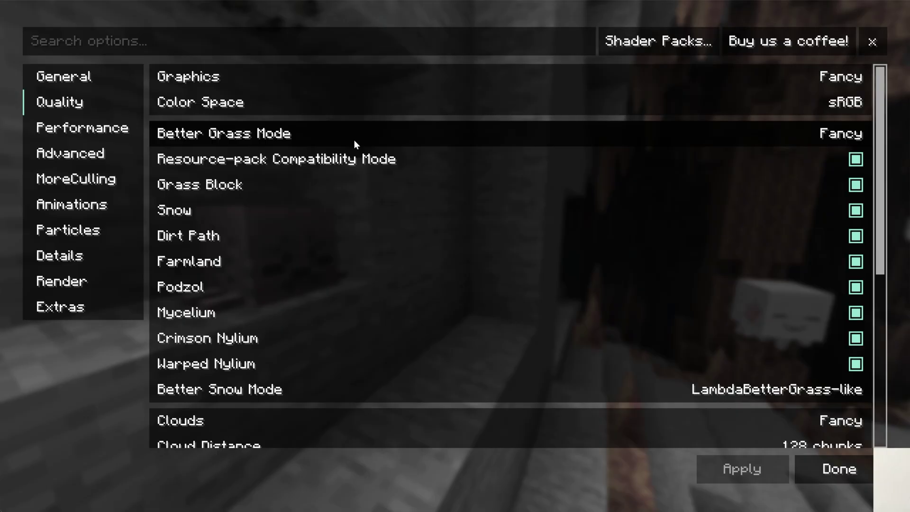
{"action": "left_click", "coordinate": [407, 96]}
{"action": "left_click", "coordinate": [408, 85]}
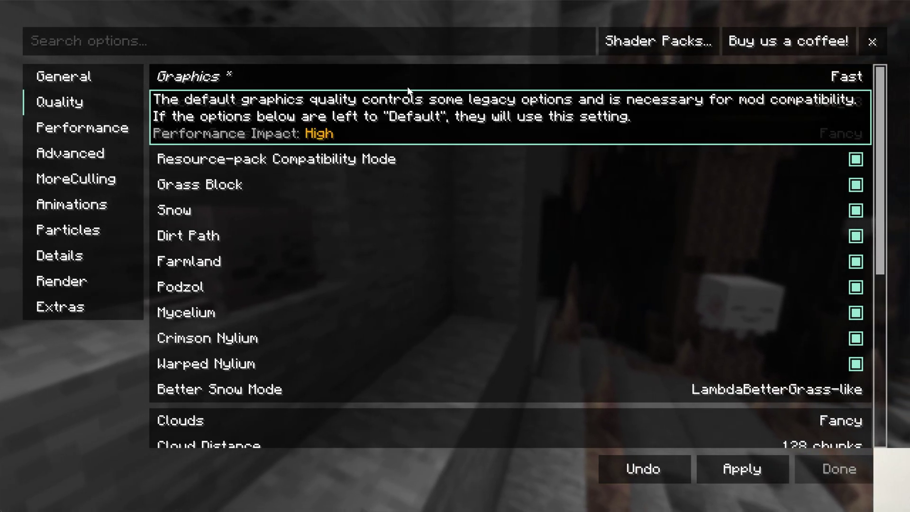
{"action": "left_click", "coordinate": [406, 100]}
{"action": "left_click", "coordinate": [406, 100]}
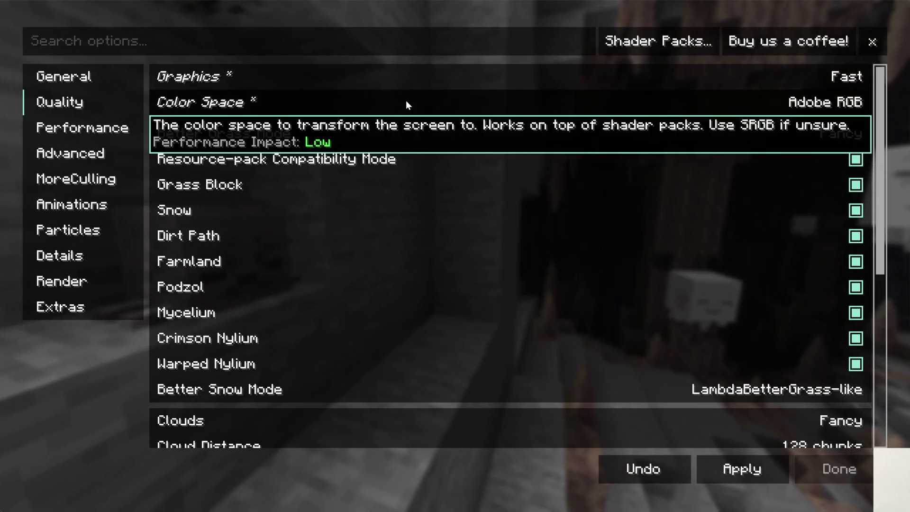
{"action": "left_click", "coordinate": [363, 104]}
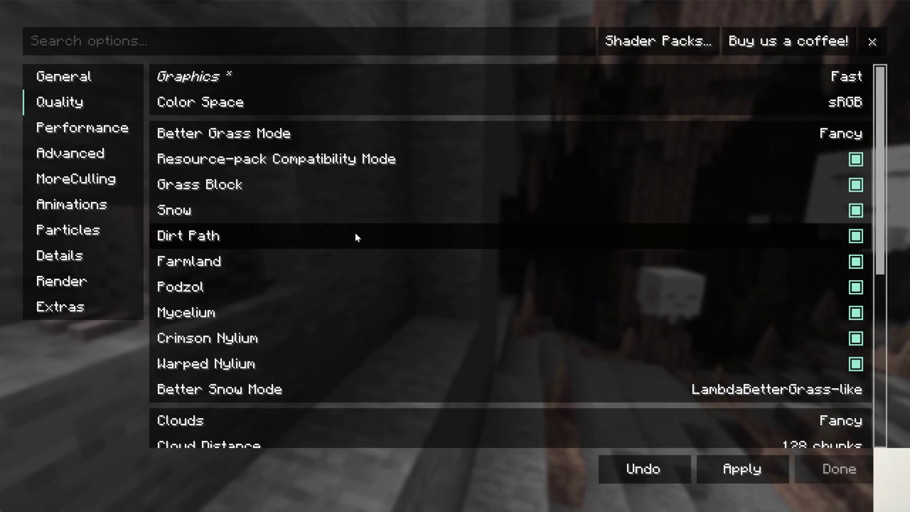
Turn off Better Grass Mode and Better Snow Mode in the quality settings
{"action": "left_click", "coordinate": [348, 134]}
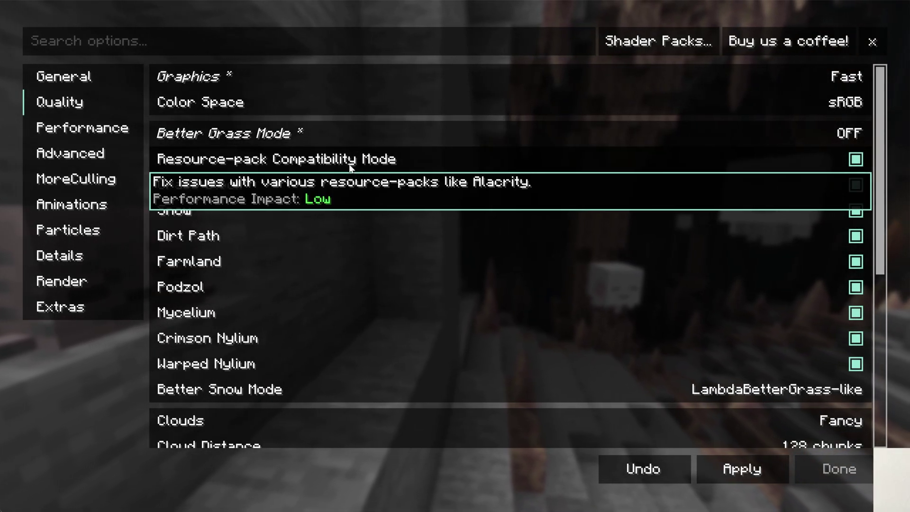
{"action": "scroll", "coordinate": [351, 167], "scroll_direction": "down", "scroll_amount": 1}
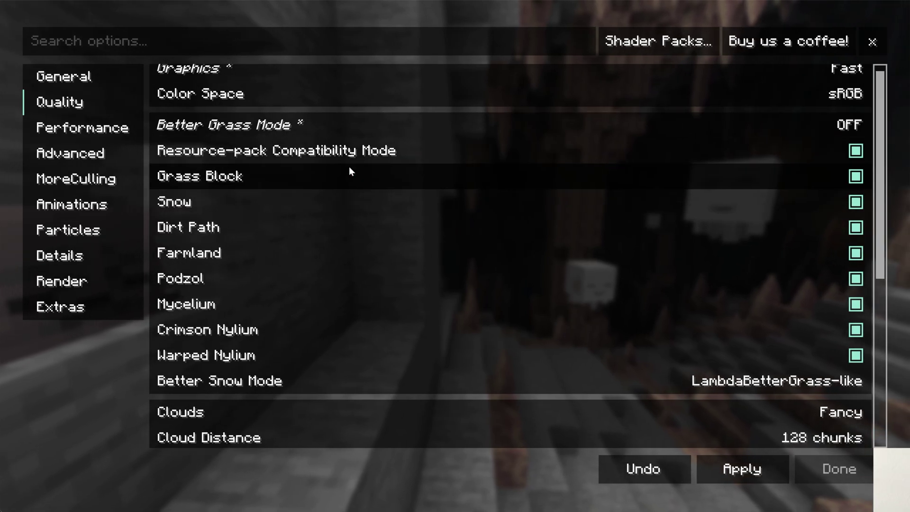
{"action": "scroll", "coordinate": [349, 169], "scroll_direction": "down", "scroll_amount": 1}
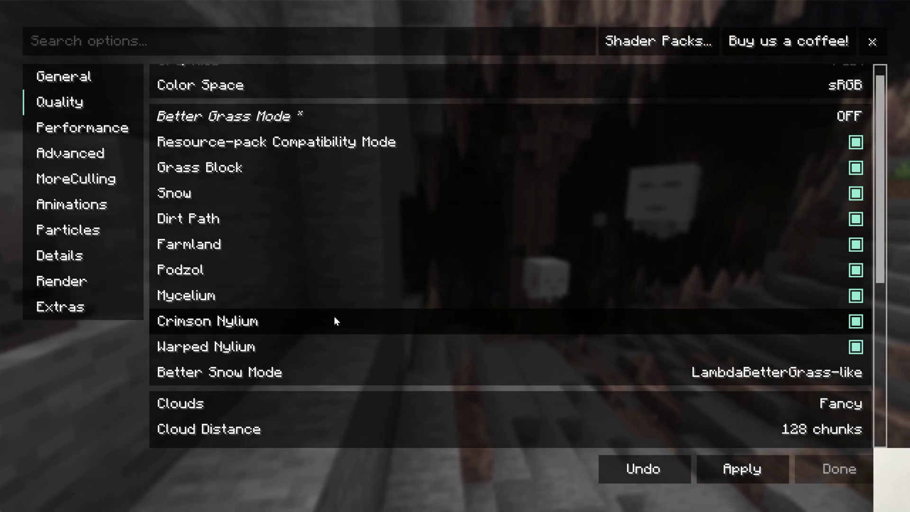
{"action": "scroll", "coordinate": [324, 405], "scroll_direction": "down", "scroll_amount": 3}
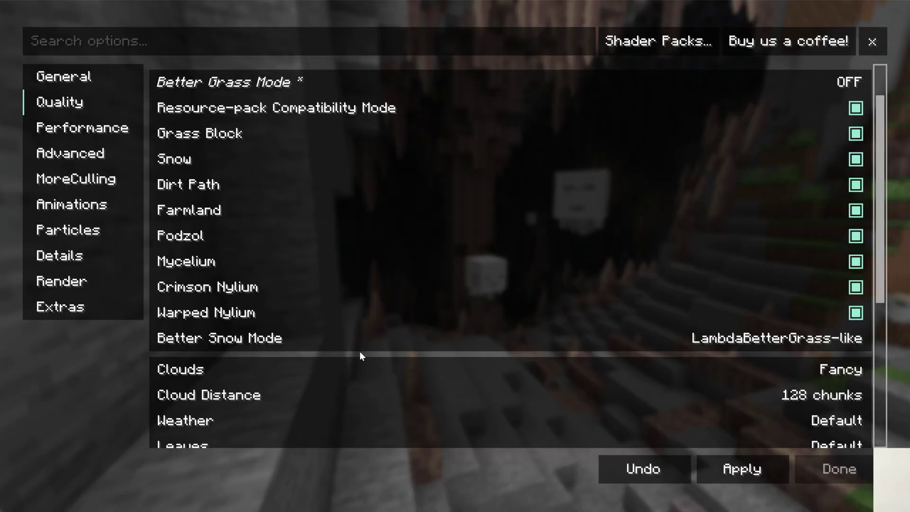
{"action": "left_click", "coordinate": [351, 339]}
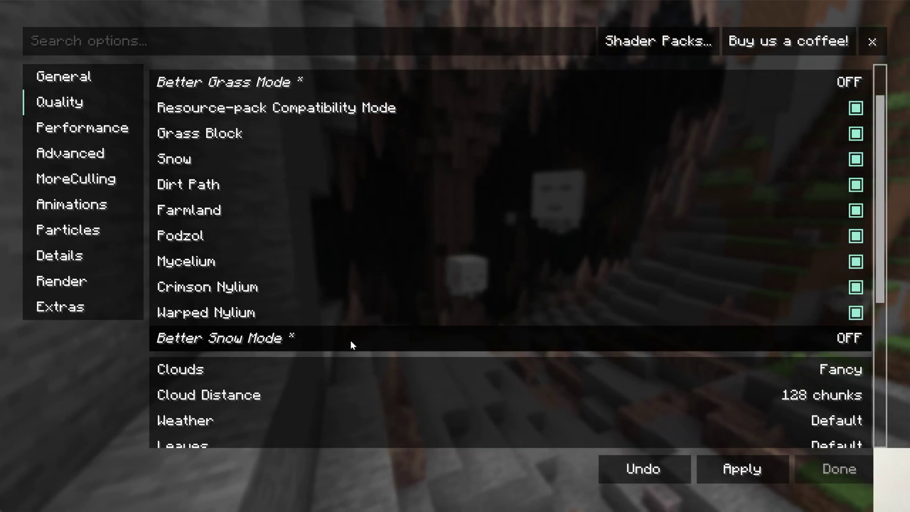
Turn clouds off in the quality settings
{"action": "scroll", "coordinate": [347, 364], "scroll_direction": "down", "scroll_amount": 1}
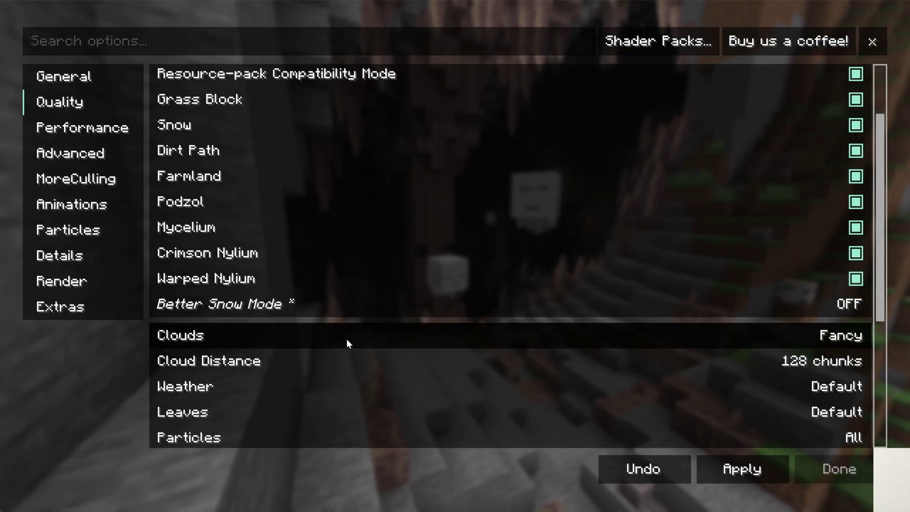
{"action": "left_click", "coordinate": [346, 337]}
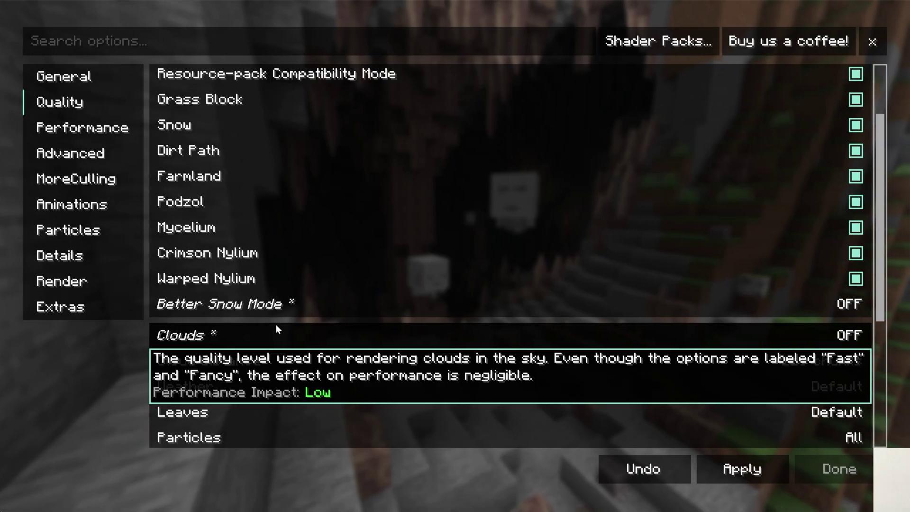
{"action": "scroll", "coordinate": [263, 310], "scroll_direction": "down", "scroll_amount": 1}
{"action": "scroll", "coordinate": [263, 308], "scroll_direction": "down", "scroll_amount": 4}
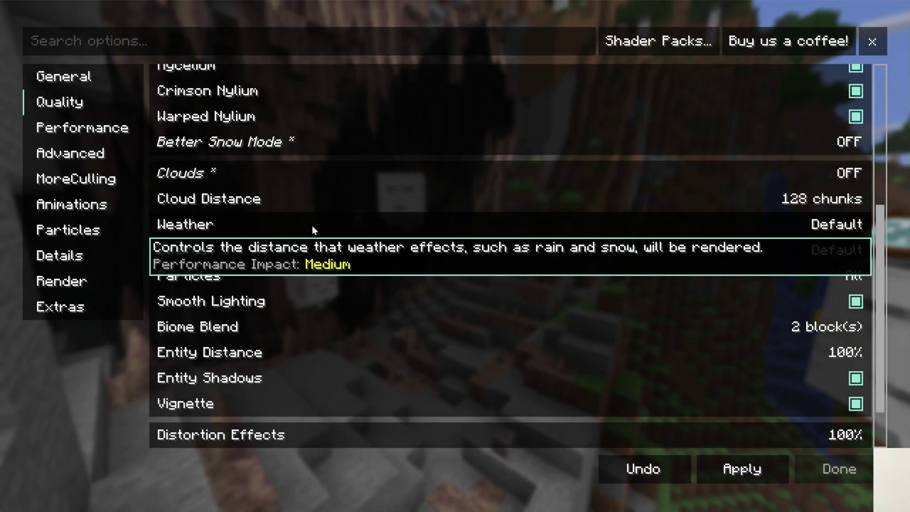
Set Weather and Leaves to Fast and Particles to Minimal in the quality settings
{"action": "left_click", "coordinate": [312, 226]}
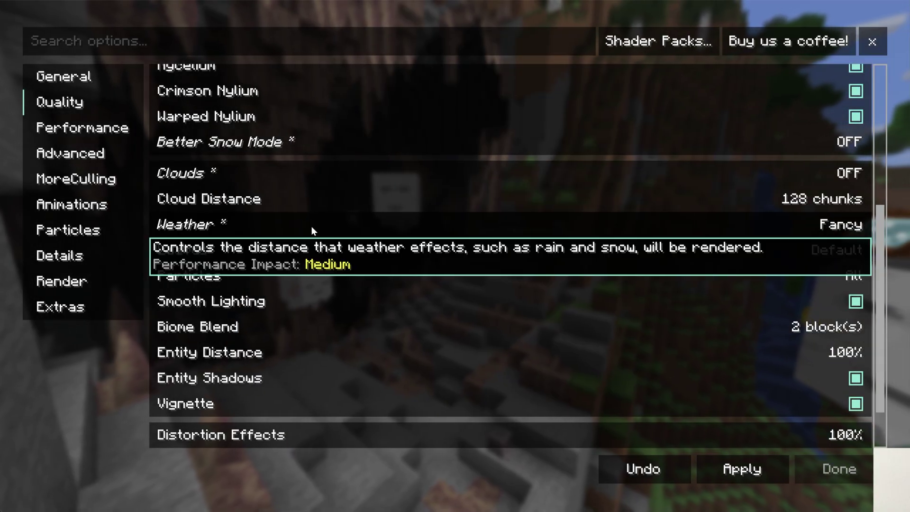
{"action": "left_click", "coordinate": [311, 227]}
{"action": "left_click", "coordinate": [305, 250]}
{"action": "left_click", "coordinate": [305, 250]}
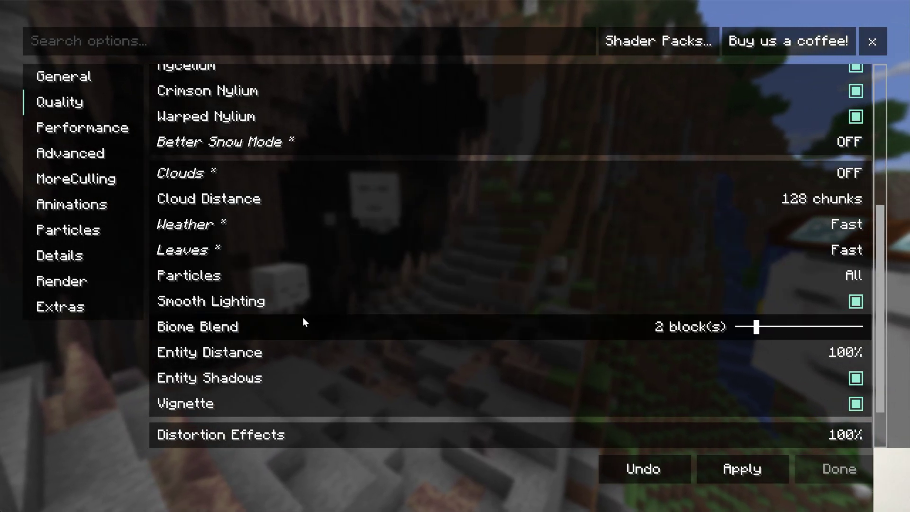
{"action": "left_click", "coordinate": [294, 277]}
{"action": "left_click", "coordinate": [294, 277]}
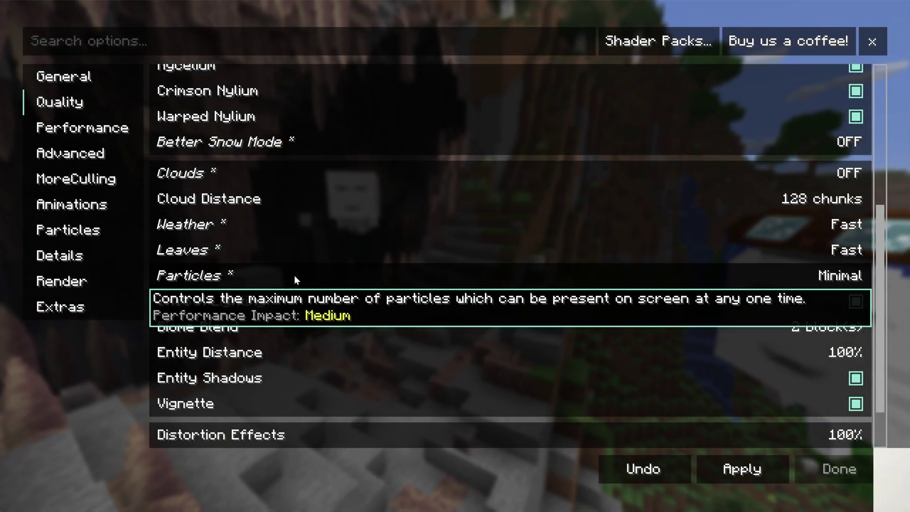
Turn off Smooth Lighting and reduce Biome Blend to 1 block and Entity Distance to 50%
{"action": "scroll", "coordinate": [294, 276], "scroll_direction": "down", "scroll_amount": 1}
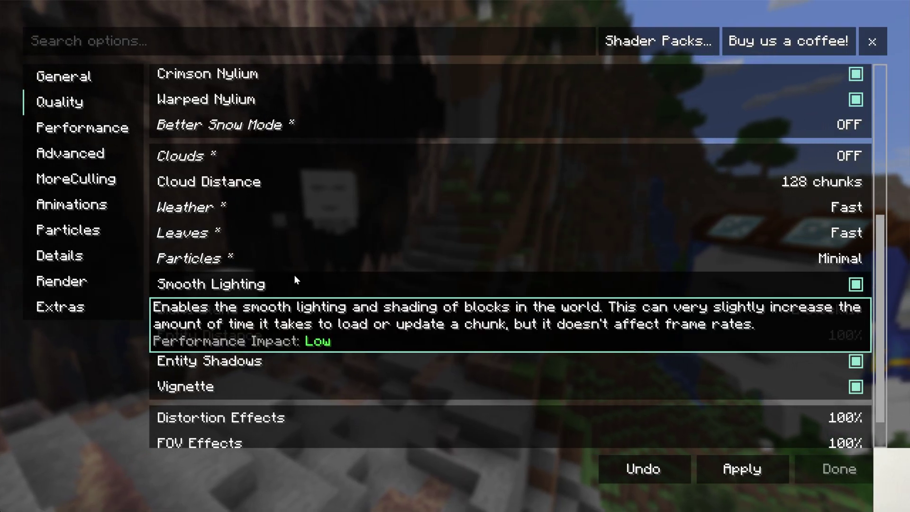
{"action": "left_click", "coordinate": [294, 278]}
{"action": "scroll", "coordinate": [294, 279], "scroll_direction": "down", "scroll_amount": 1}
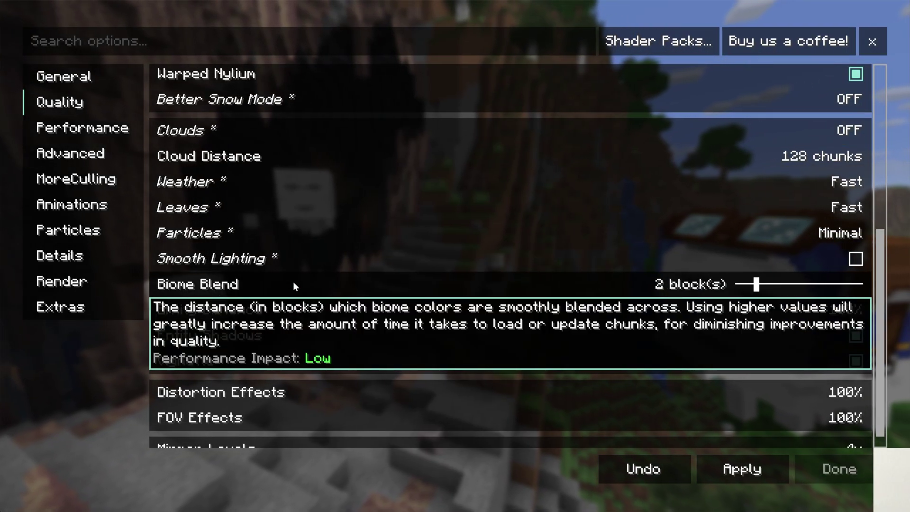
{"action": "left_click", "coordinate": [740, 283]}
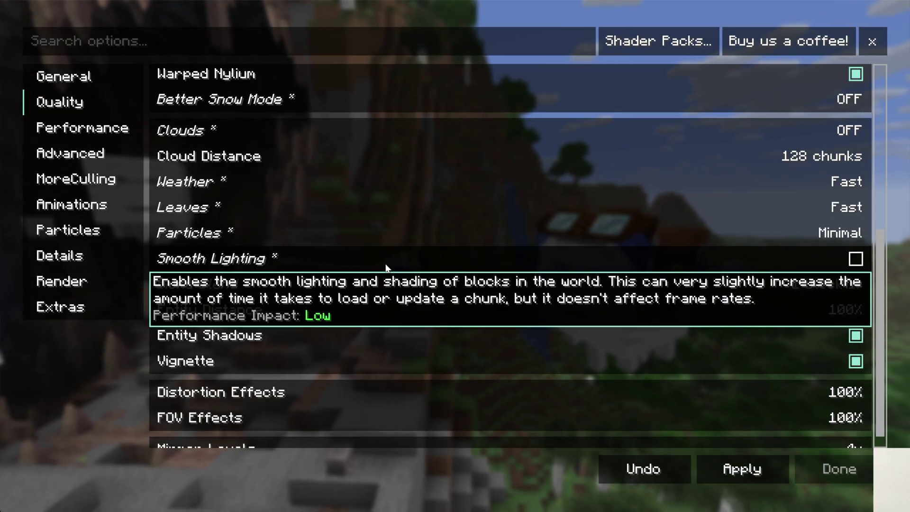
{"action": "scroll", "coordinate": [388, 277], "scroll_direction": "down", "scroll_amount": 1}
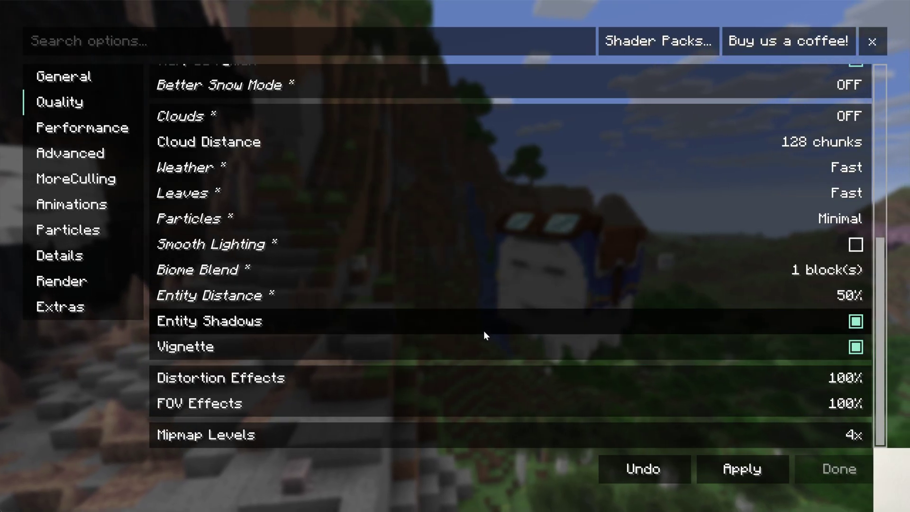
Turn off Entity Shadows, set Distortion Effects and FOV Effects to 0% and Mipmap Levels to 0x, and apply the quality settings
{"action": "left_click", "coordinate": [466, 330]}
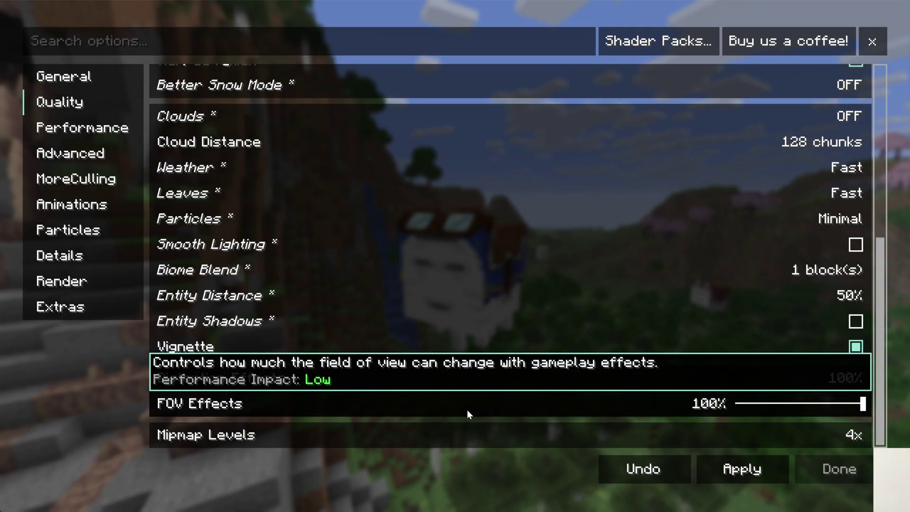
{"action": "left_click_drag", "start_coordinate": [753, 377], "coordinate": [541, 405]}
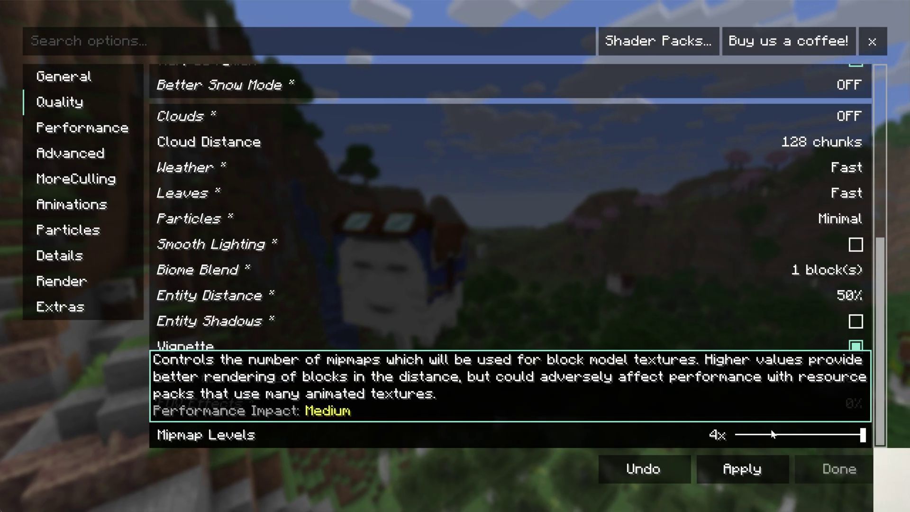
{"action": "left_click_drag", "start_coordinate": [741, 435], "coordinate": [729, 436]}
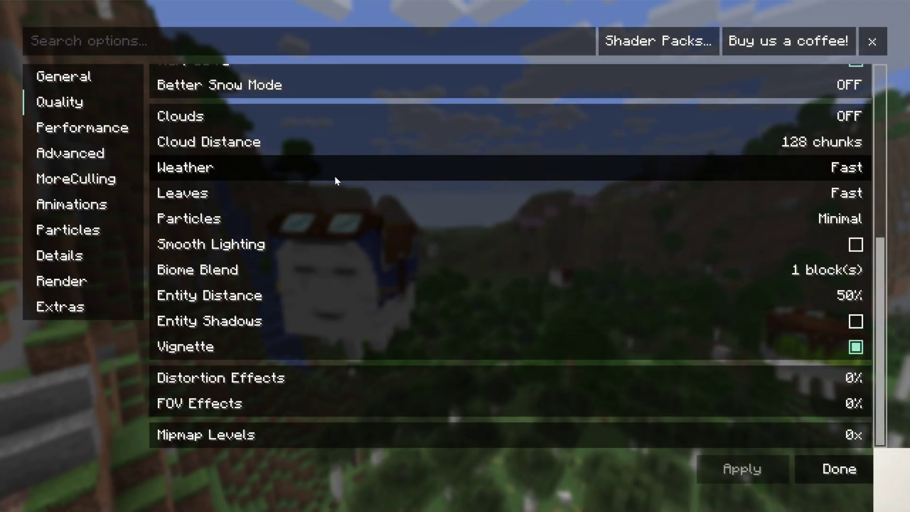
Review the chunk update and culling options in the performance settings and the options in the advanced settings
{"action": "left_click", "coordinate": [64, 134]}
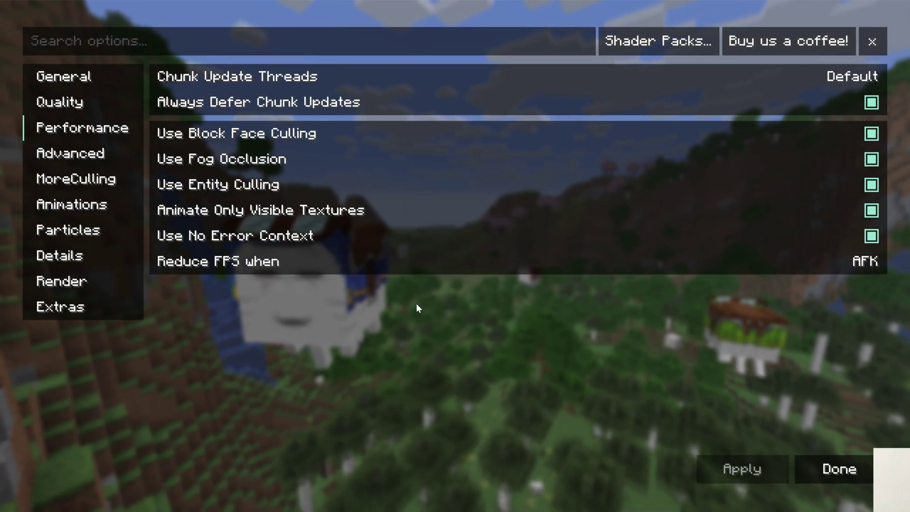
{"action": "mouse_move", "coordinate": [359, 87]}
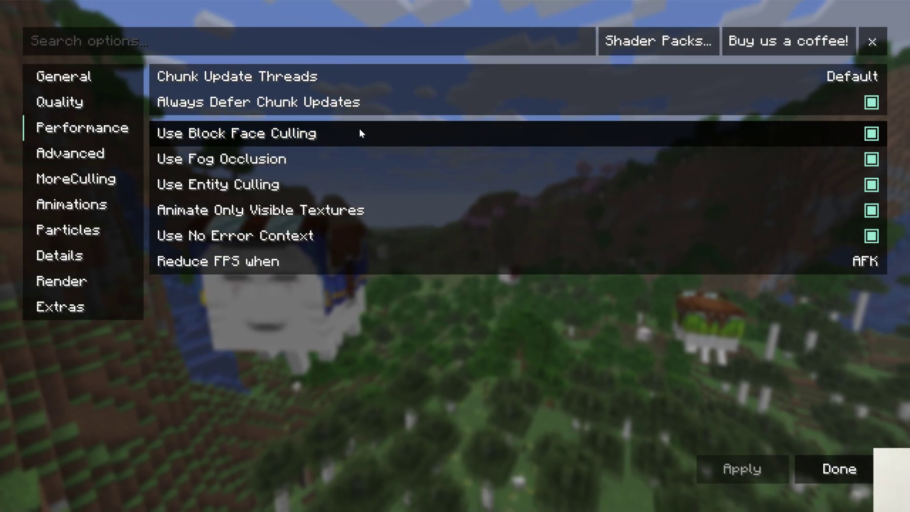
{"action": "mouse_move", "coordinate": [357, 133]}
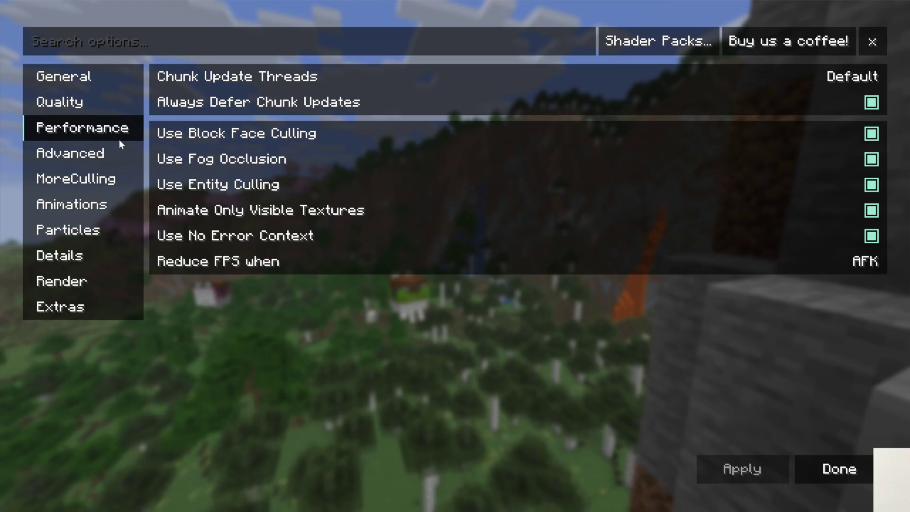
{"action": "left_click", "coordinate": [117, 156]}
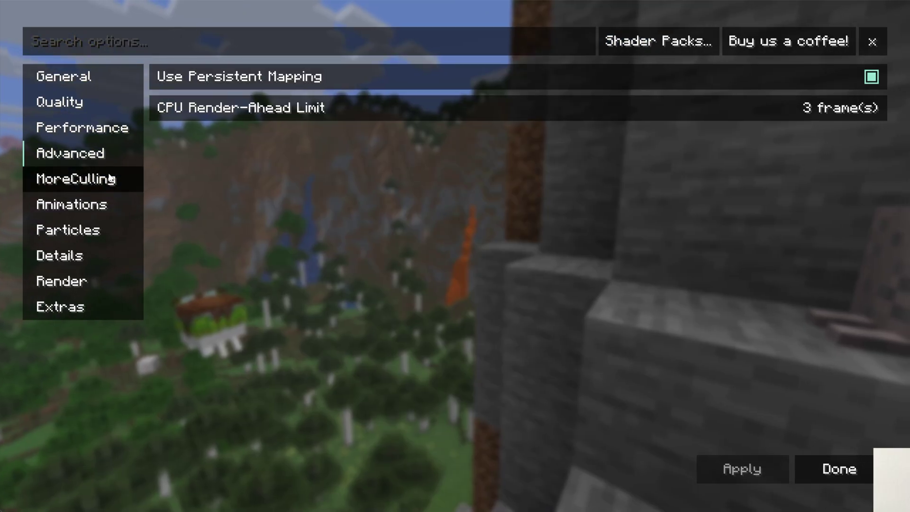
Set Leaves Culling to Fast in the MoreCulling settings and apply the change
{"action": "left_click", "coordinate": [110, 179]}
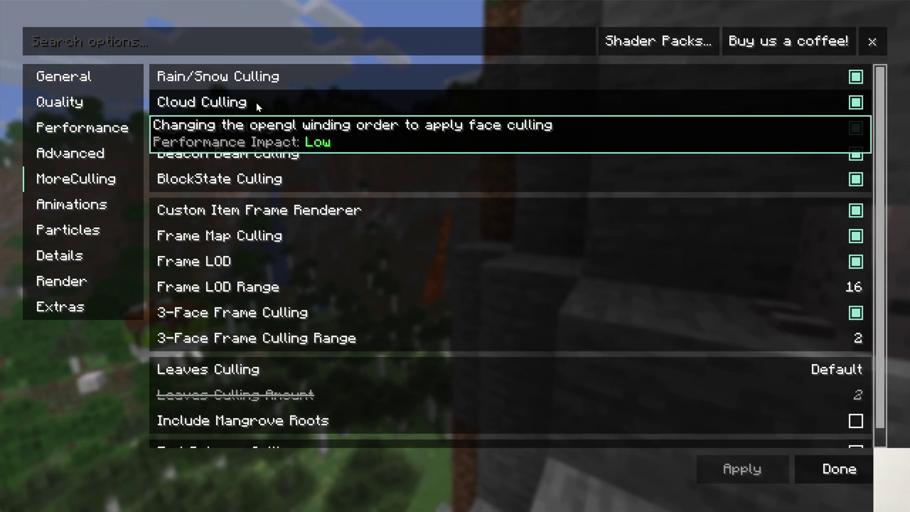
{"action": "scroll", "coordinate": [362, 217], "scroll_direction": "down", "scroll_amount": 1}
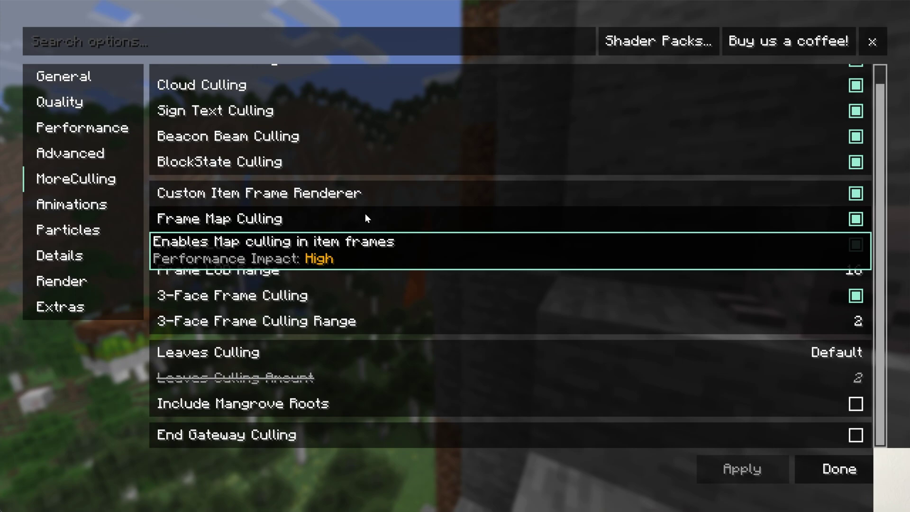
{"action": "scroll", "coordinate": [374, 217], "scroll_direction": "up", "scroll_amount": 1}
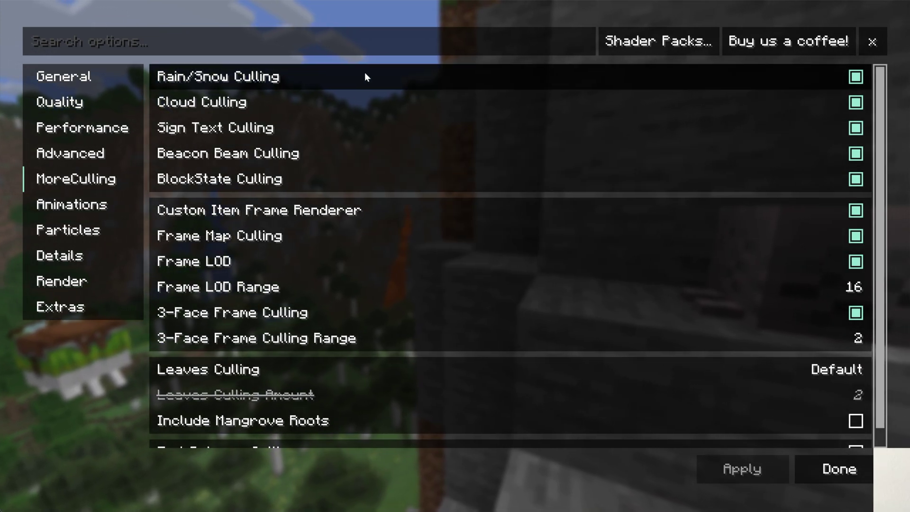
{"action": "scroll", "coordinate": [408, 379], "scroll_direction": "down", "scroll_amount": 1}
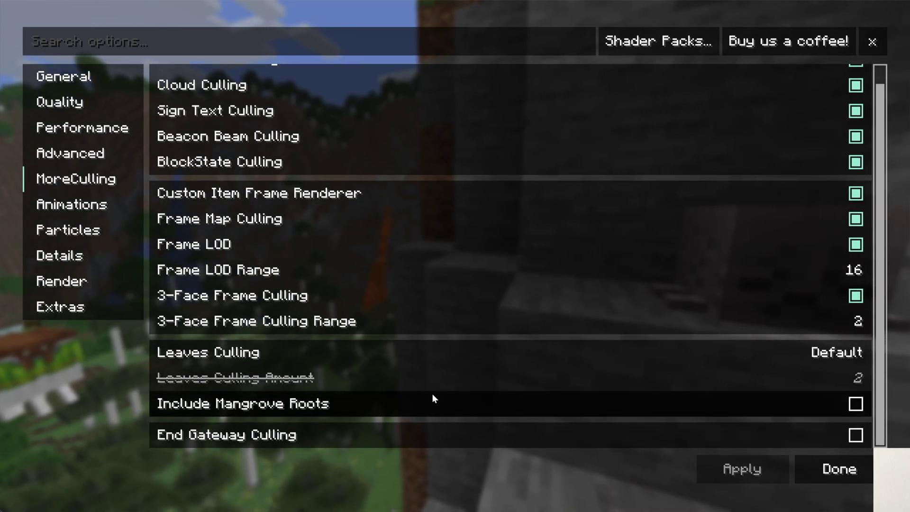
{"action": "left_click", "coordinate": [425, 354]}
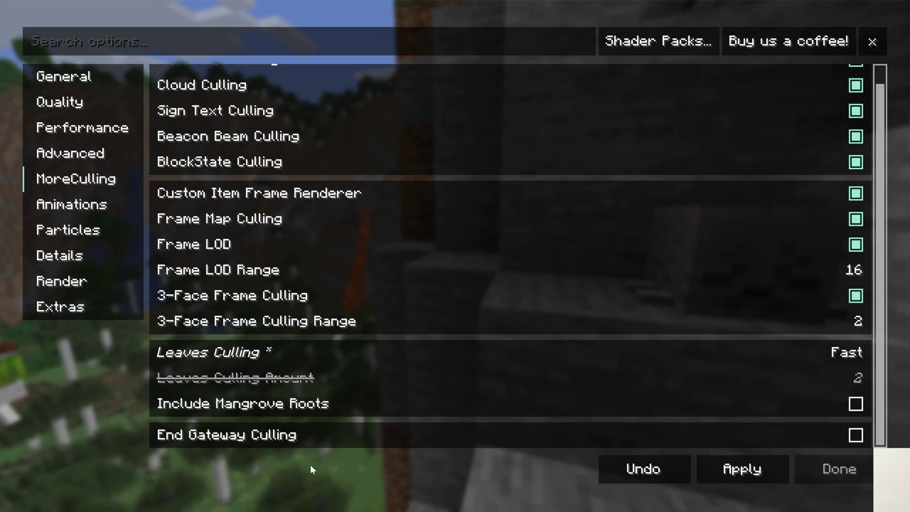
{"action": "left_click", "coordinate": [700, 462]}
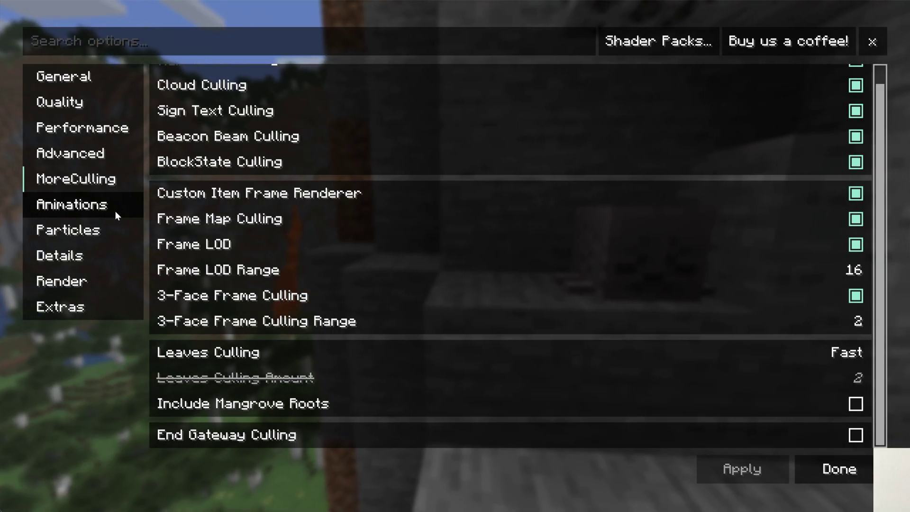
{"action": "scroll", "coordinate": [428, 116], "scroll_direction": "up", "scroll_amount": 2}
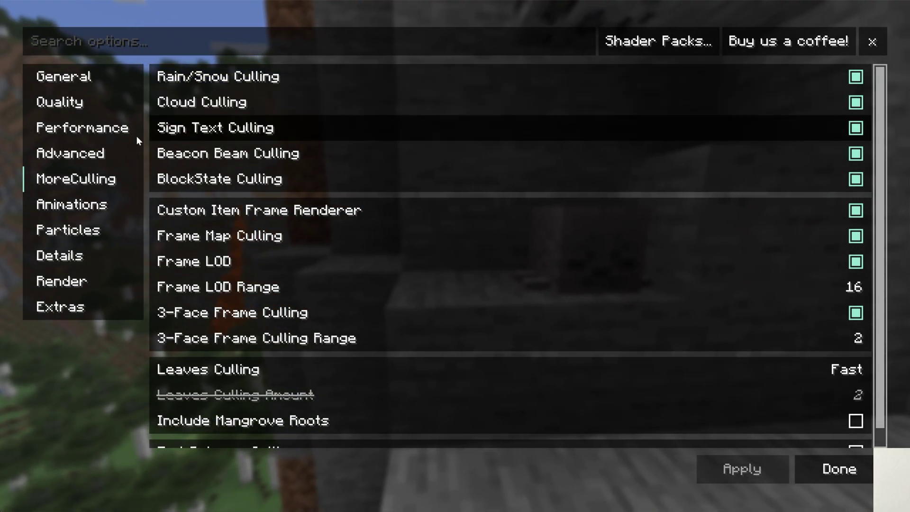
{"action": "left_click", "coordinate": [71, 204]}
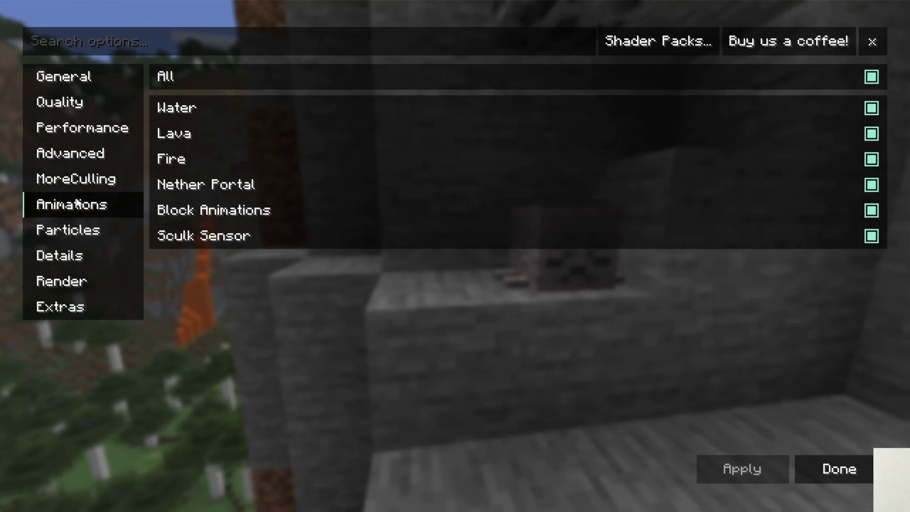
{"action": "left_click", "coordinate": [187, 75]}
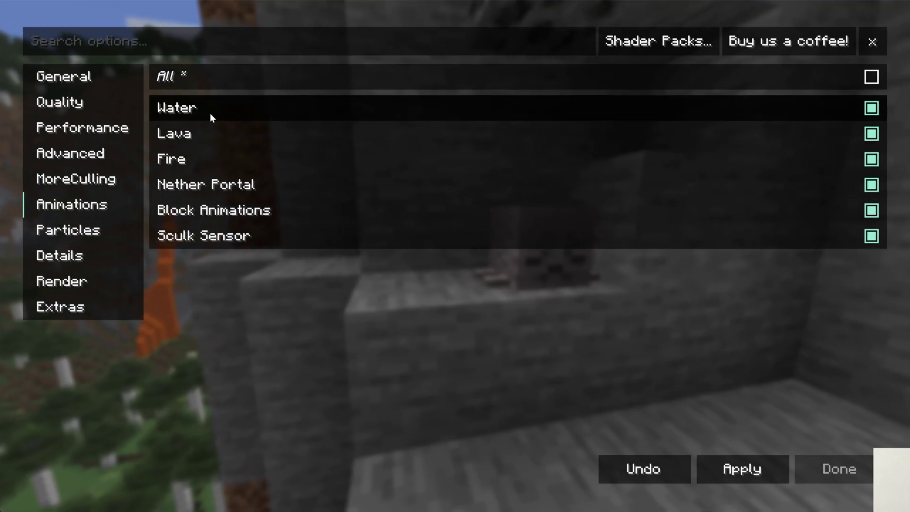
{"action": "left_click", "coordinate": [210, 85]}
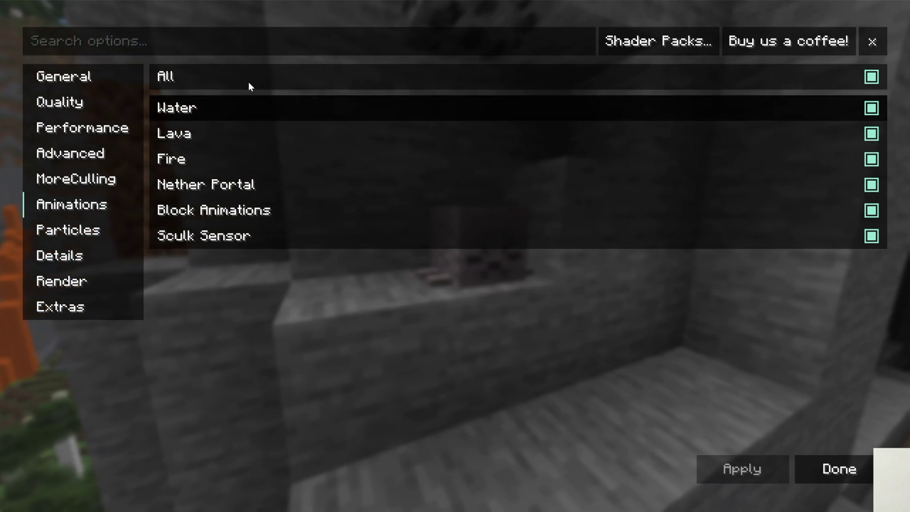
Turn off the All option in the particle settings, keeping Splashing enabled, and apply the change
{"action": "left_click", "coordinate": [70, 236]}
{"action": "left_click", "coordinate": [355, 106]}
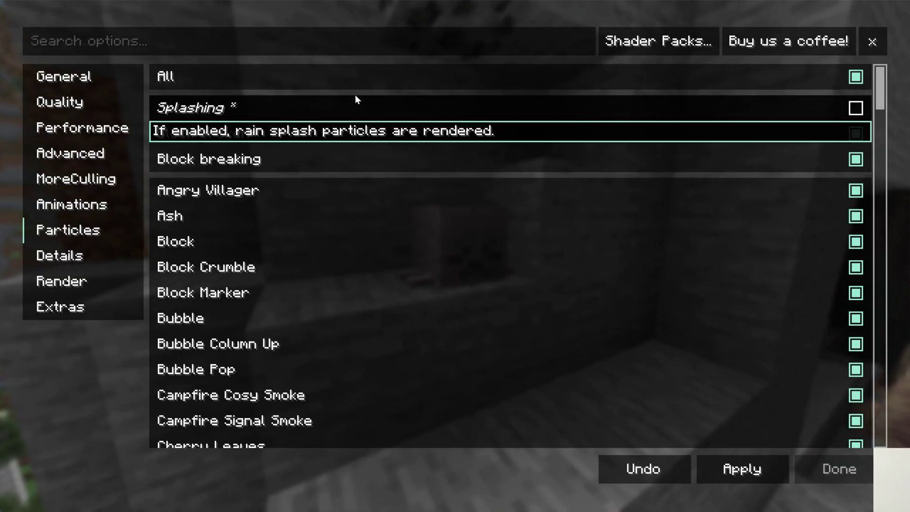
{"action": "left_click", "coordinate": [356, 109]}
{"action": "scroll", "coordinate": [351, 189], "scroll_direction": "down", "scroll_amount": 2}
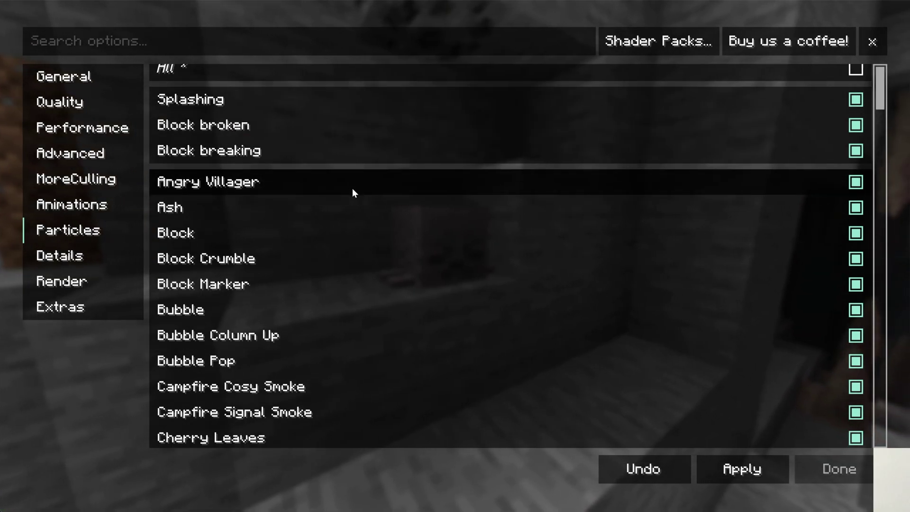
{"action": "scroll", "coordinate": [350, 199], "scroll_direction": "down", "scroll_amount": 20}
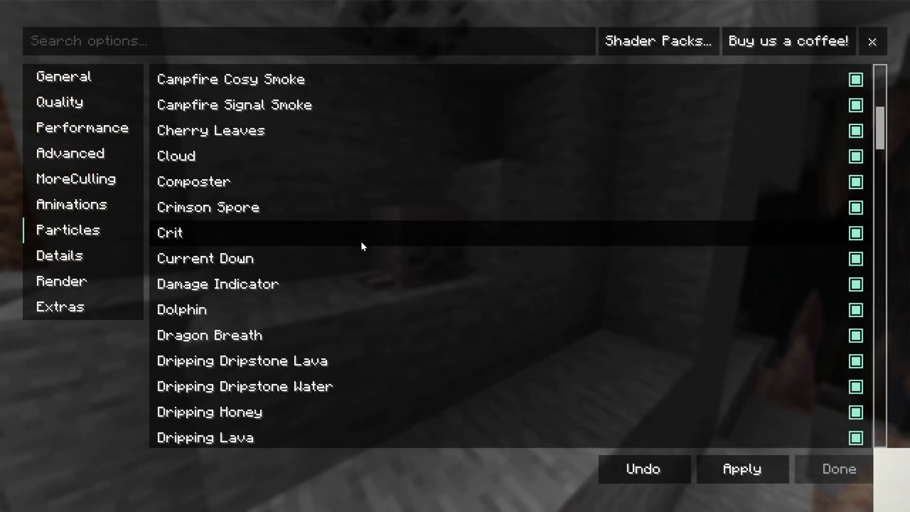
{"action": "scroll", "coordinate": [361, 244], "scroll_direction": "down", "scroll_amount": 5}
{"action": "scroll", "coordinate": [360, 243], "scroll_direction": "up", "scroll_amount": 8}
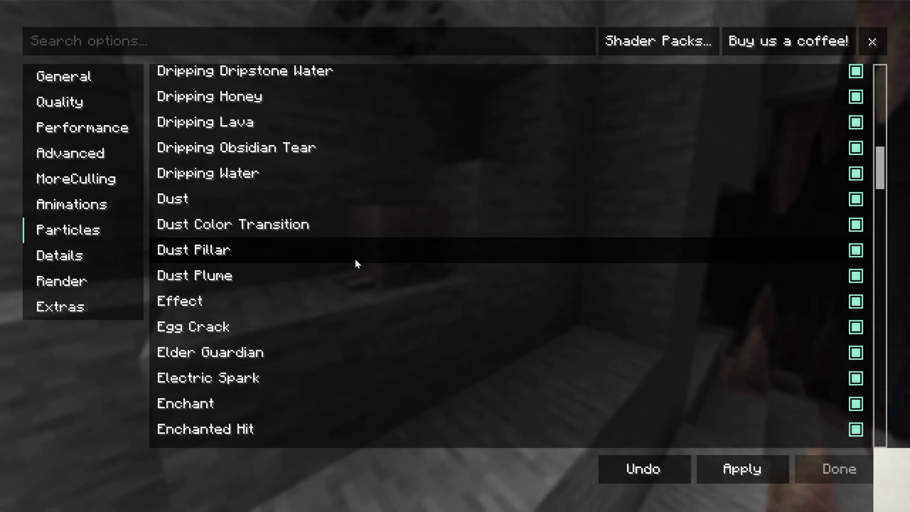
{"action": "scroll", "coordinate": [290, 258], "scroll_direction": "up", "scroll_amount": 10}
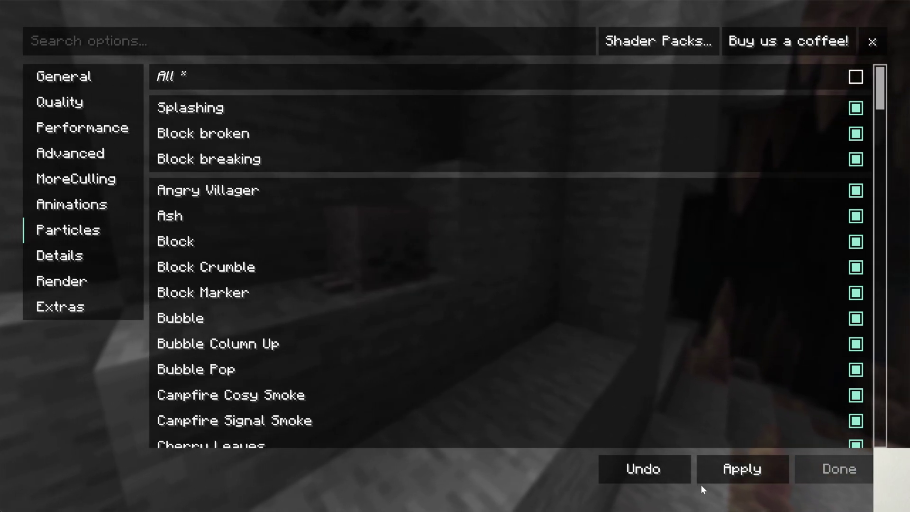
{"action": "left_click", "coordinate": [703, 467]}
Turn off Global Fog, Atmospheric Fog, and Dimension or Boss Fog in the render settings
{"action": "left_click", "coordinate": [69, 261]}
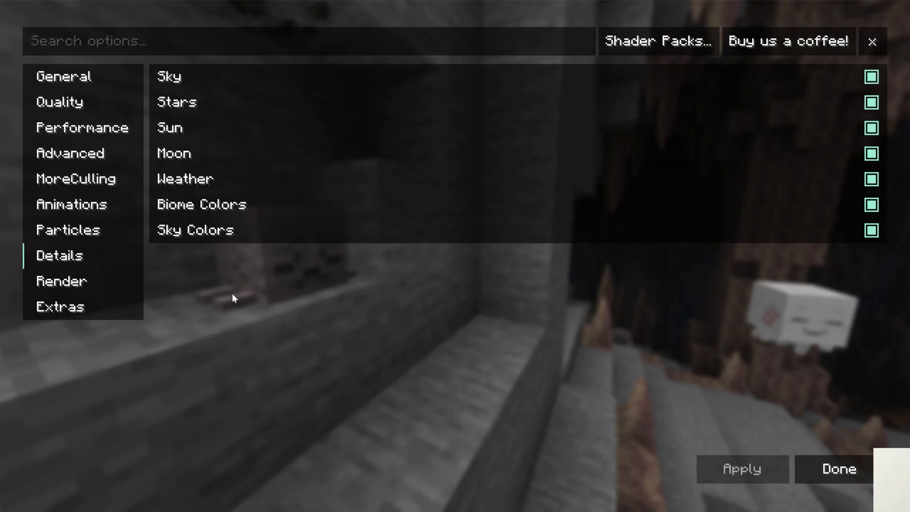
{"action": "left_click", "coordinate": [120, 287]}
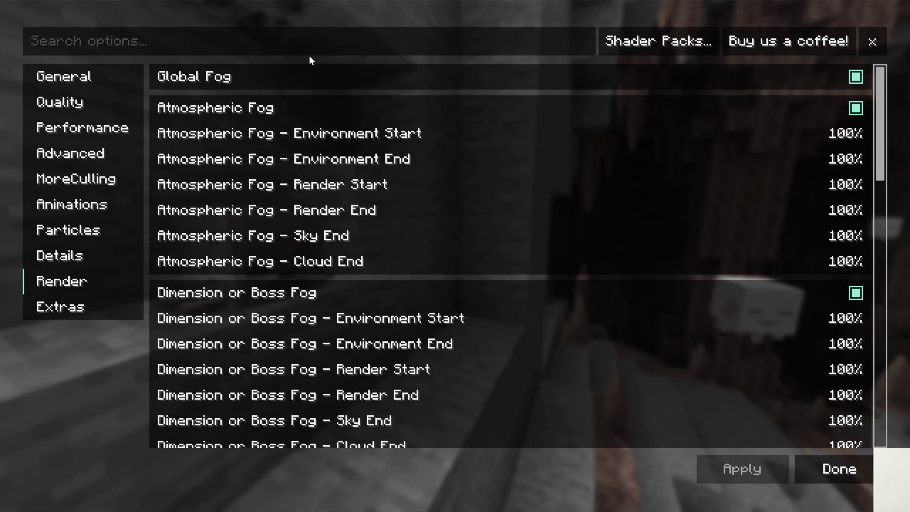
{"action": "left_click", "coordinate": [306, 68]}
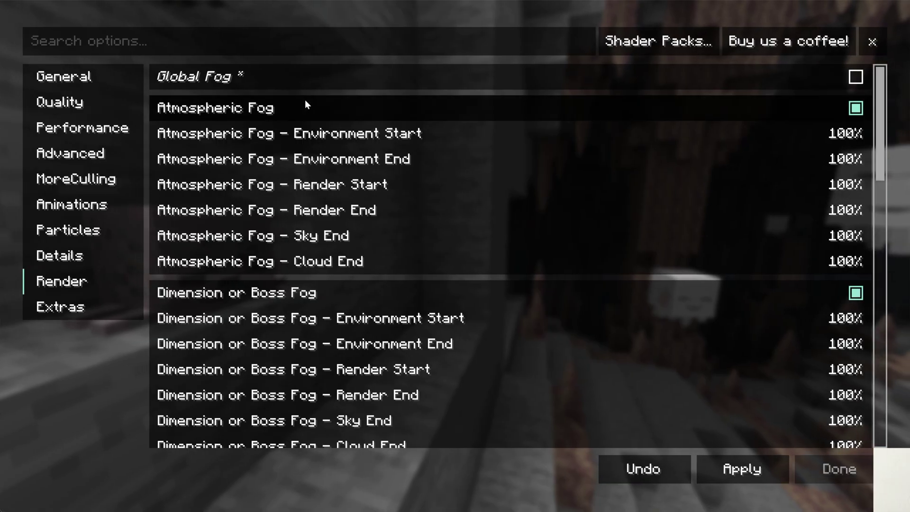
{"action": "left_click", "coordinate": [306, 105]}
{"action": "left_click", "coordinate": [303, 299]}
Turn off Lava Fog, Powder Snow Fog and Water Fog in the render settings and apply the fog changes
{"action": "scroll", "coordinate": [301, 299], "scroll_direction": "down", "scroll_amount": 5}
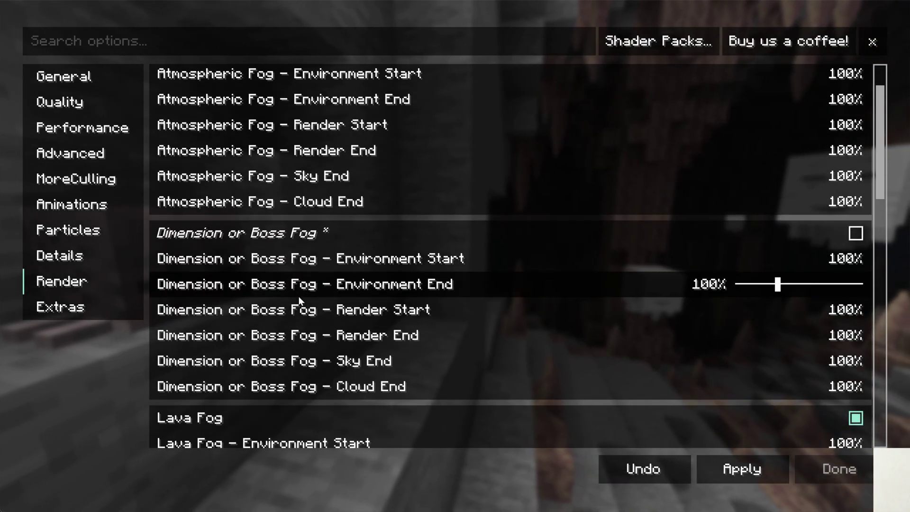
{"action": "scroll", "coordinate": [299, 303], "scroll_direction": "down", "scroll_amount": 2}
{"action": "left_click", "coordinate": [303, 311]}
{"action": "scroll", "coordinate": [302, 315], "scroll_direction": "down", "scroll_amount": 5}
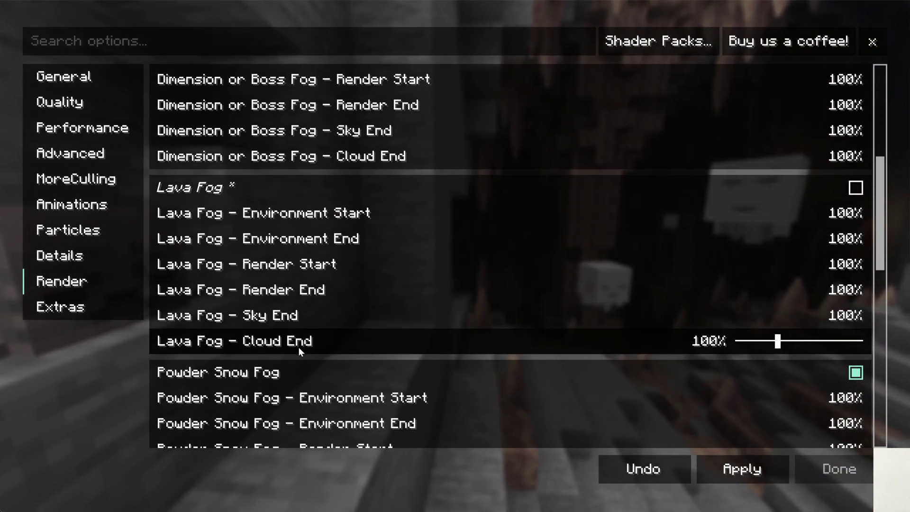
{"action": "left_click", "coordinate": [299, 370]}
{"action": "scroll", "coordinate": [299, 365], "scroll_direction": "down", "scroll_amount": 15}
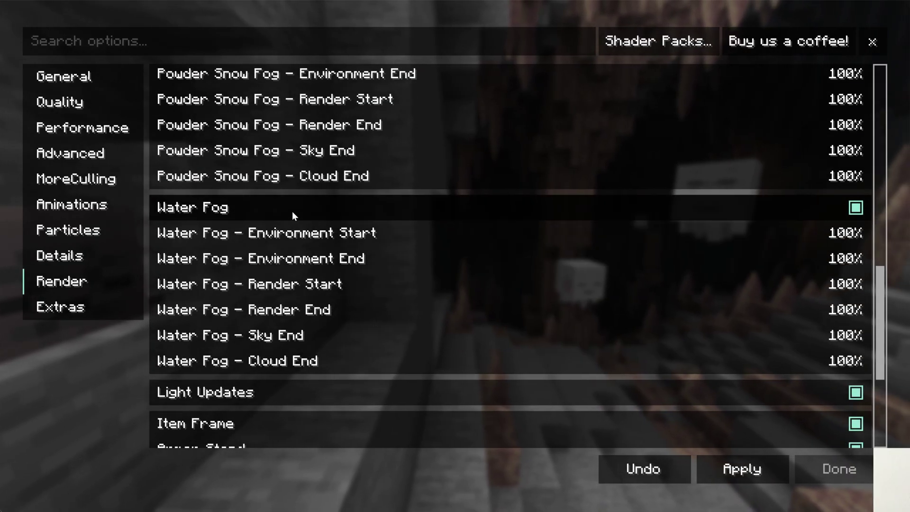
{"action": "left_click", "coordinate": [292, 208]}
{"action": "scroll", "coordinate": [296, 391], "scroll_direction": "down", "scroll_amount": 7}
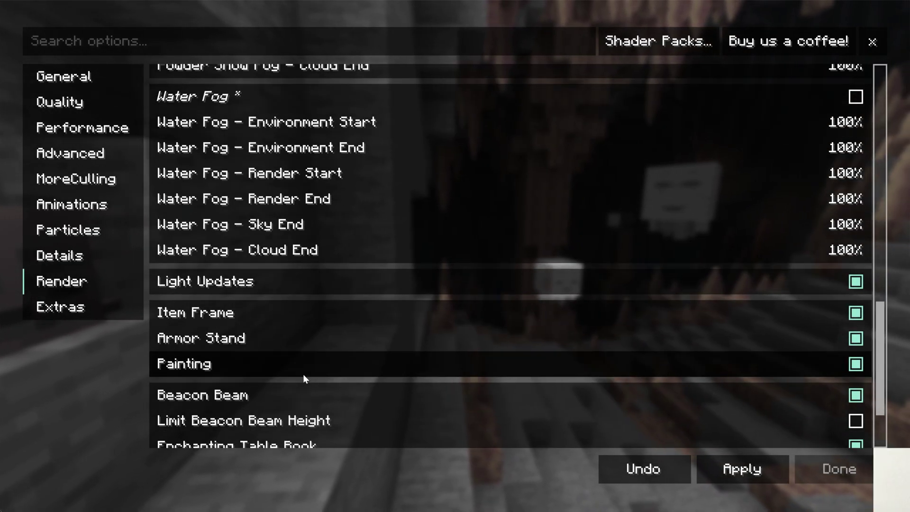
{"action": "scroll", "coordinate": [300, 311], "scroll_direction": "down", "scroll_amount": 2}
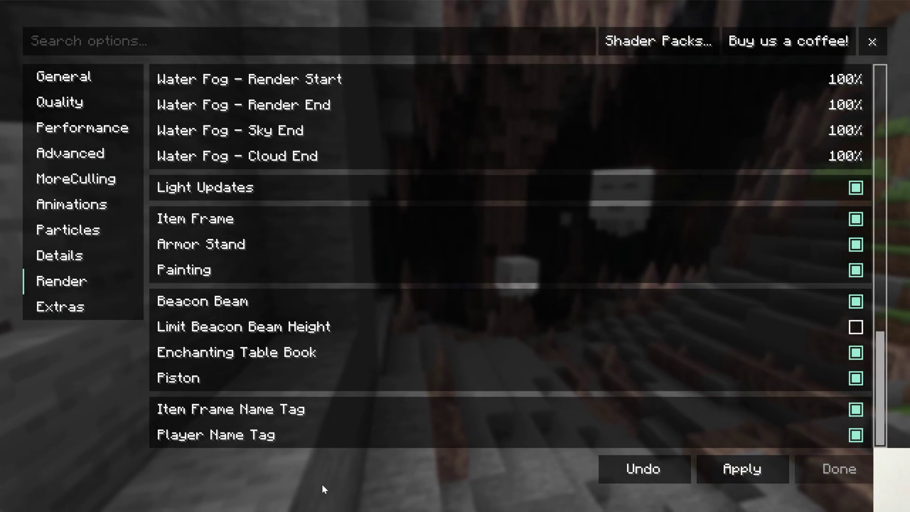
{"action": "left_click", "coordinate": [742, 481]}
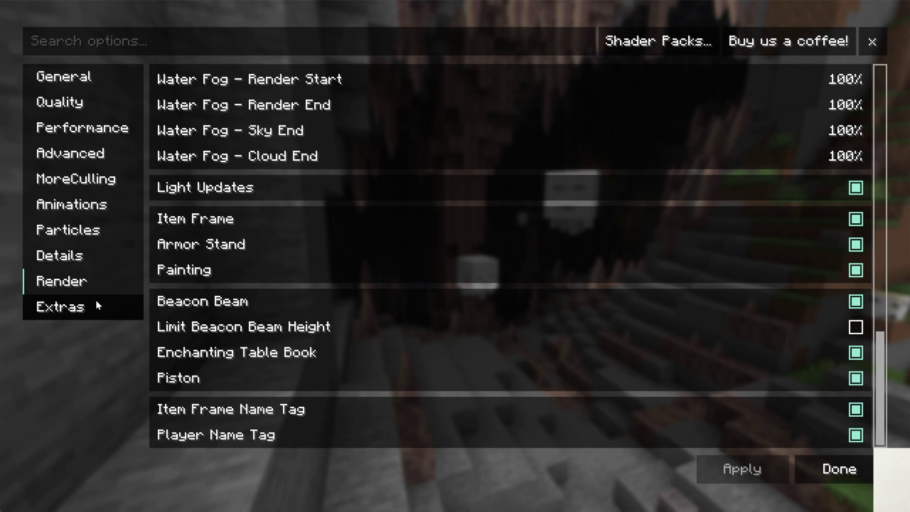
Enable Show FPS in the Extras settings, apply the change and close the video settings
{"action": "left_click", "coordinate": [94, 303]}
{"action": "scroll", "coordinate": [337, 436], "scroll_direction": "down", "scroll_amount": 1}
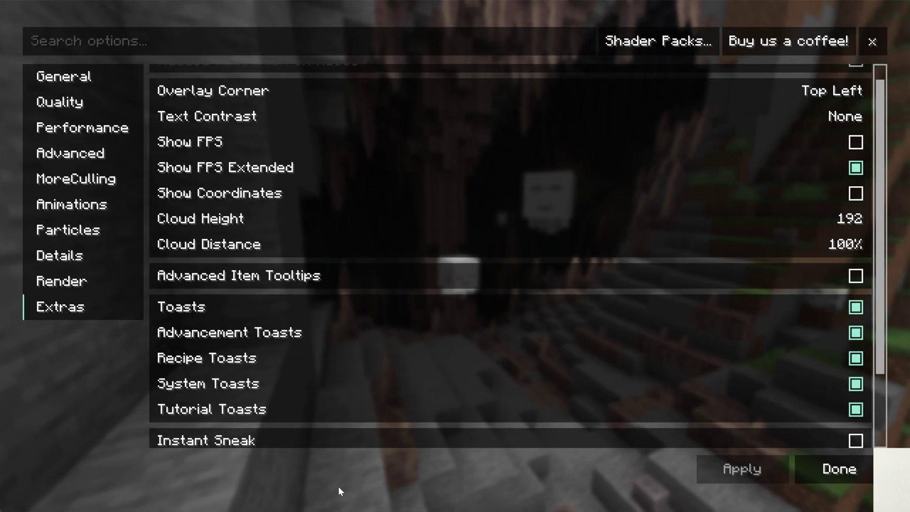
{"action": "left_click", "coordinate": [308, 144]}
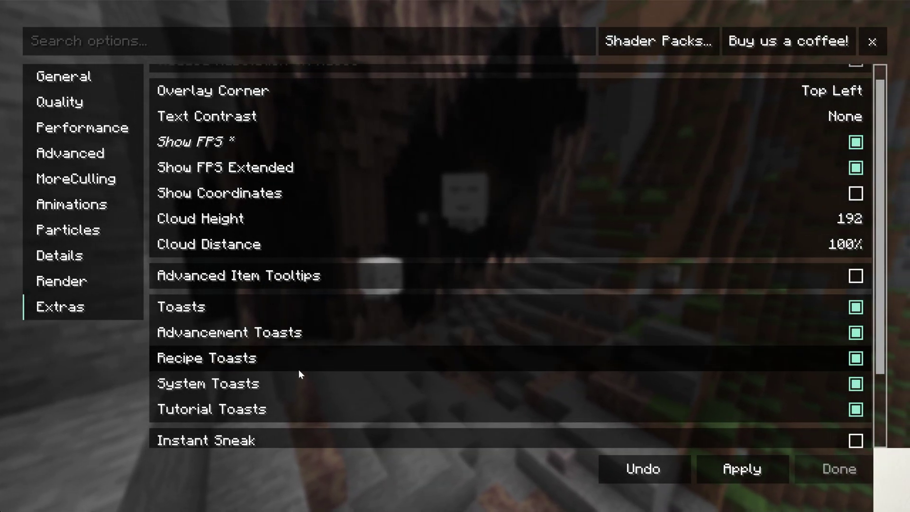
{"action": "scroll", "coordinate": [308, 335], "scroll_direction": "down", "scroll_amount": 2}
{"action": "scroll", "coordinate": [310, 322], "scroll_direction": "down", "scroll_amount": 2}
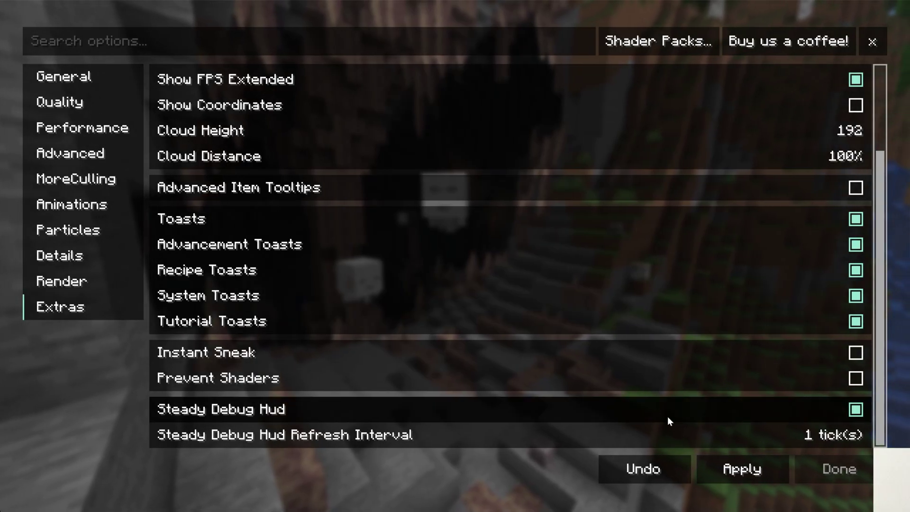
{"action": "left_click", "coordinate": [742, 469]}
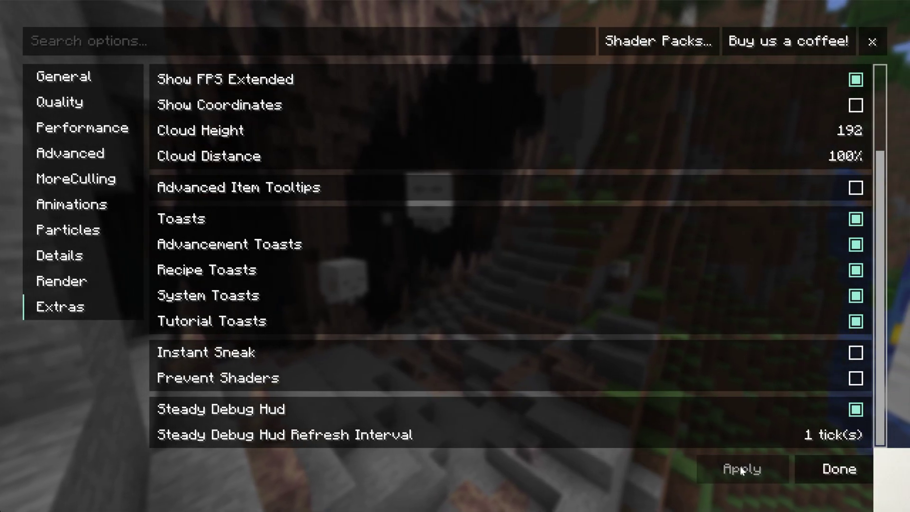
{"action": "left_click", "coordinate": [813, 470]}
{"action": "left_click", "coordinate": [557, 487]}
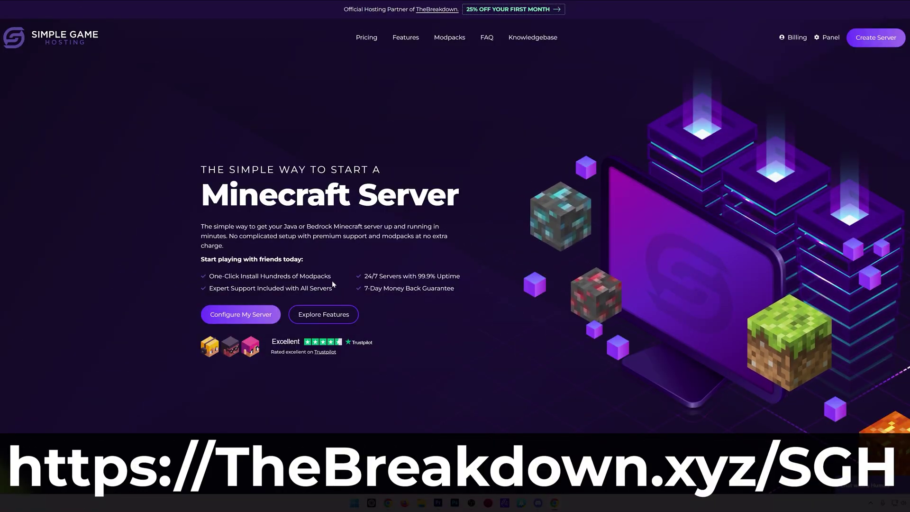
Switch to the Simple Game Hosting website and browse its modpack installer's providers and server location map
{"action": "scroll", "coordinate": [327, 289], "scroll_direction": "down", "scroll_amount": 6}
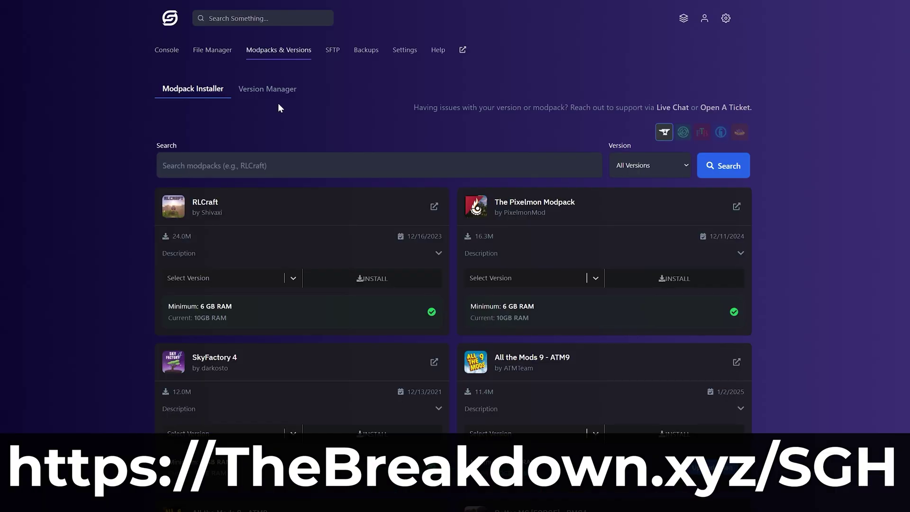
{"action": "left_click", "coordinate": [681, 134]}
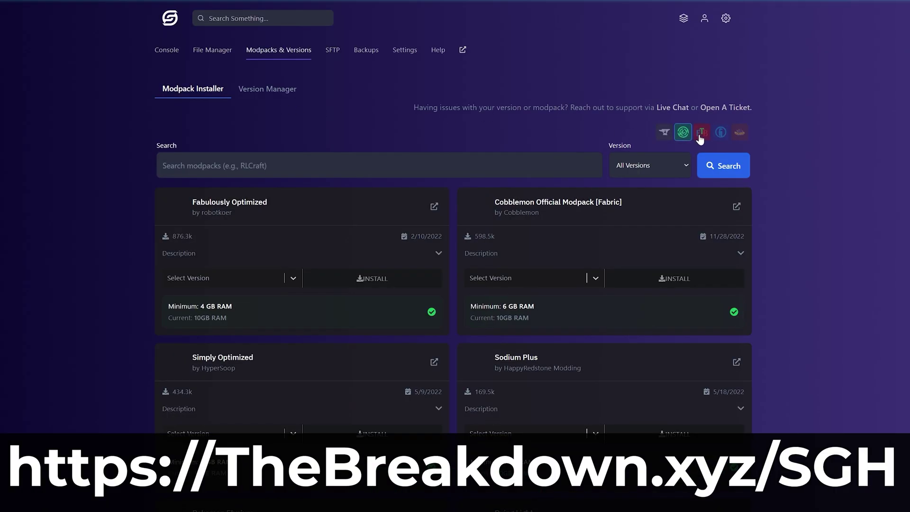
{"action": "left_click", "coordinate": [702, 135]}
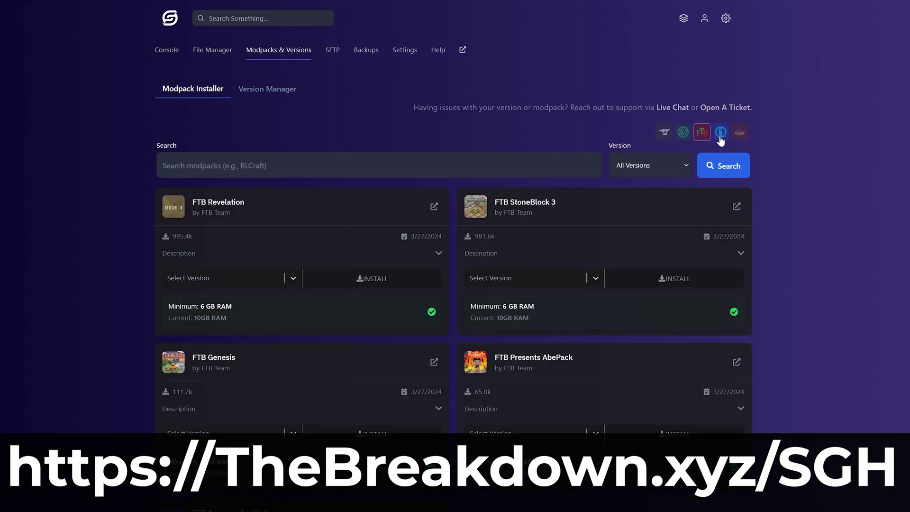
{"action": "left_click", "coordinate": [721, 134]}
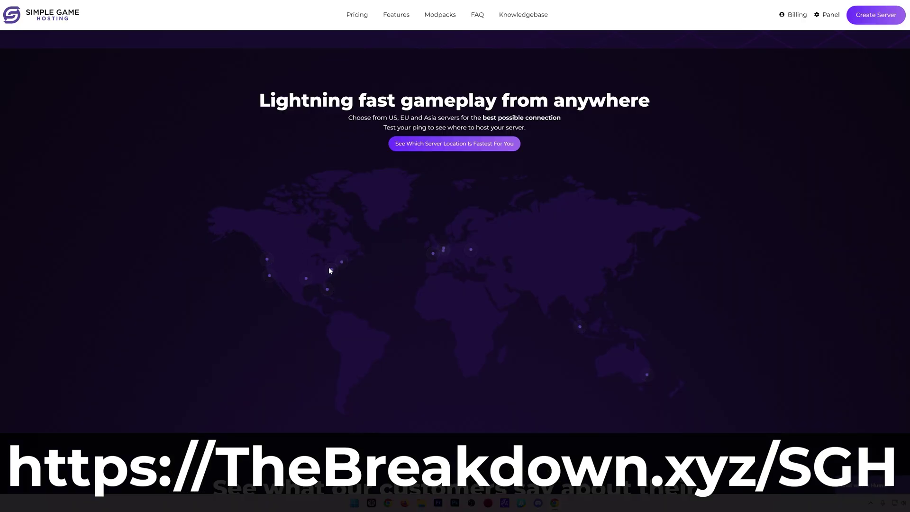
{"action": "mouse_move", "coordinate": [331, 270]}
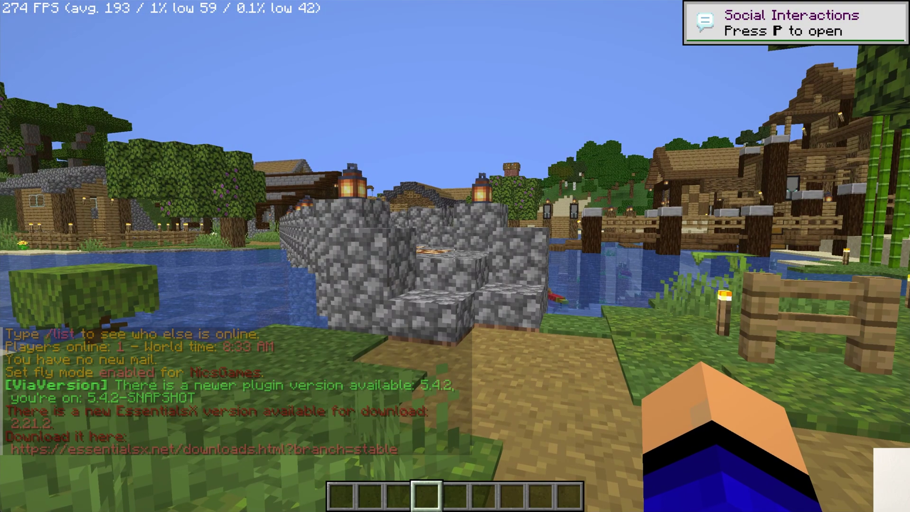
Return to Minecraft and walk across the lantern bridge to the village to check the frame rate without shaders
{"action": "key", "text": "w"}
{"action": "key", "text": "t"}
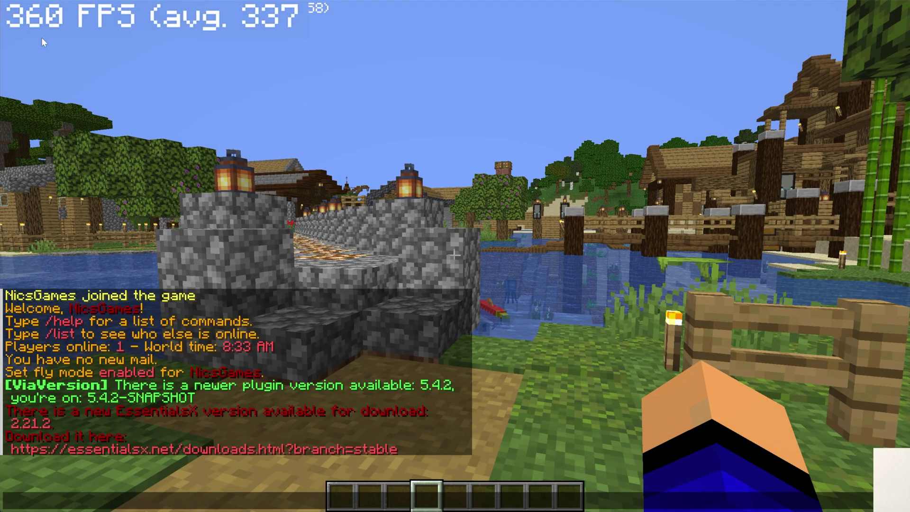
{"action": "key", "text": "Escape"}
{"action": "key", "text": "w"}
{"action": "key", "text": "w"}
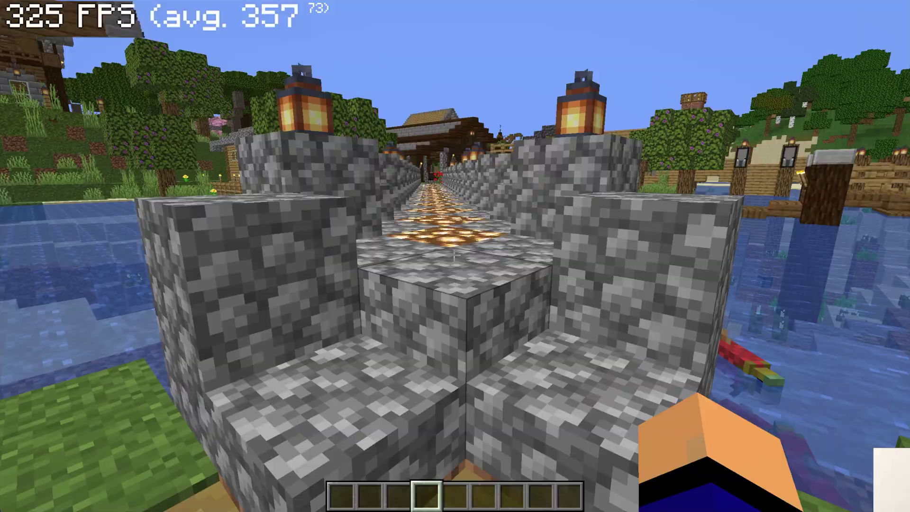
{"action": "key", "text": "w"}
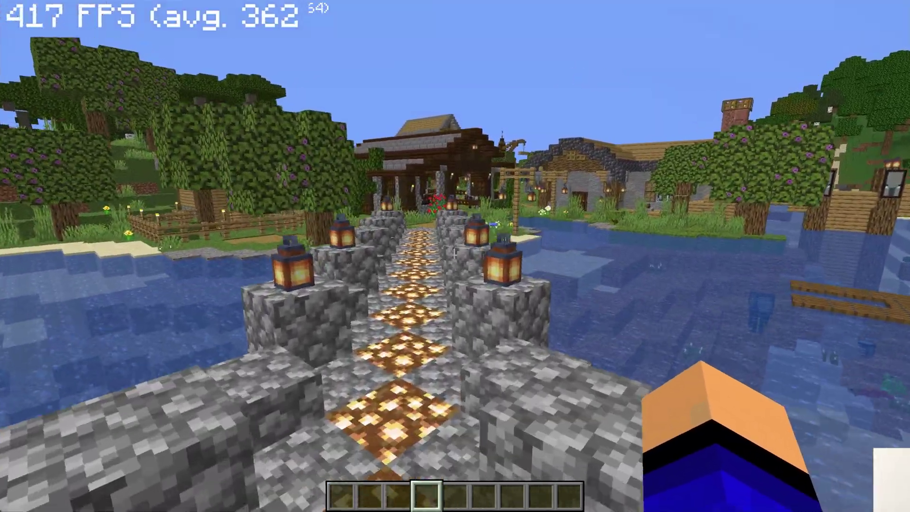
{"action": "key", "text": "w"}
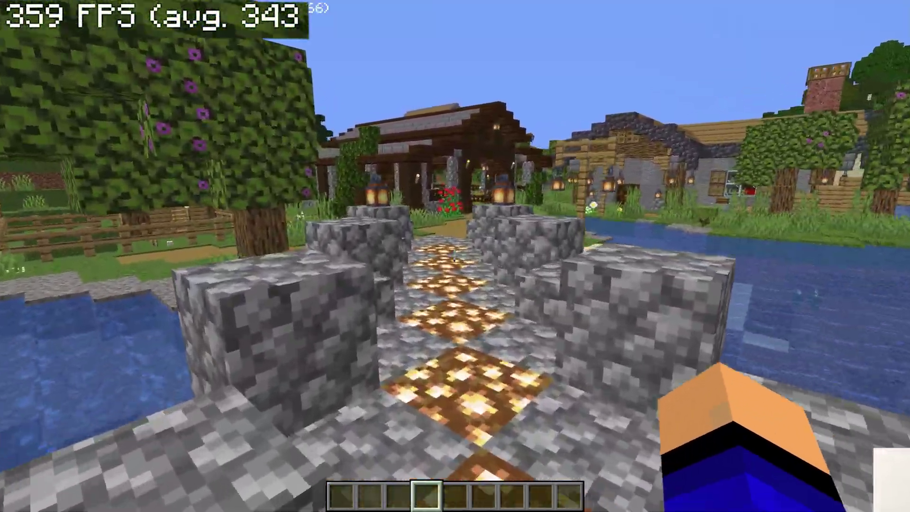
{"action": "key", "text": "w"}
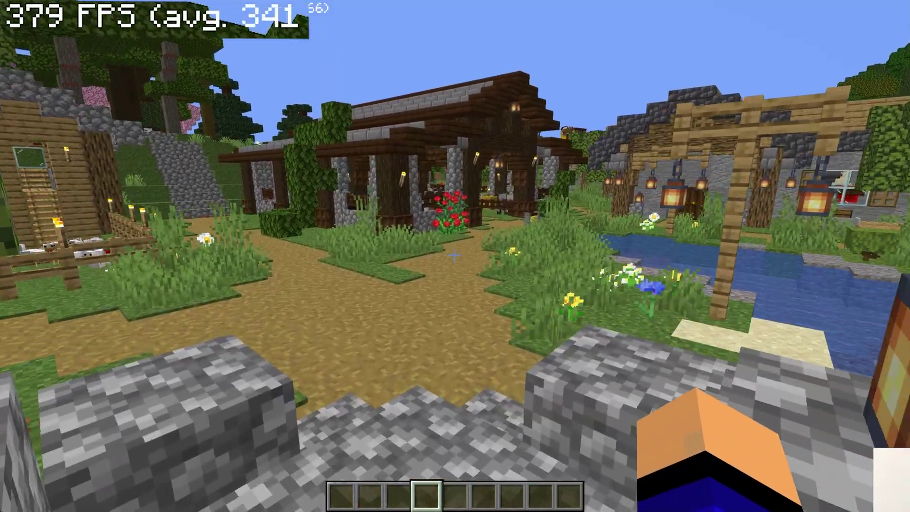
{"action": "key", "text": "w"}
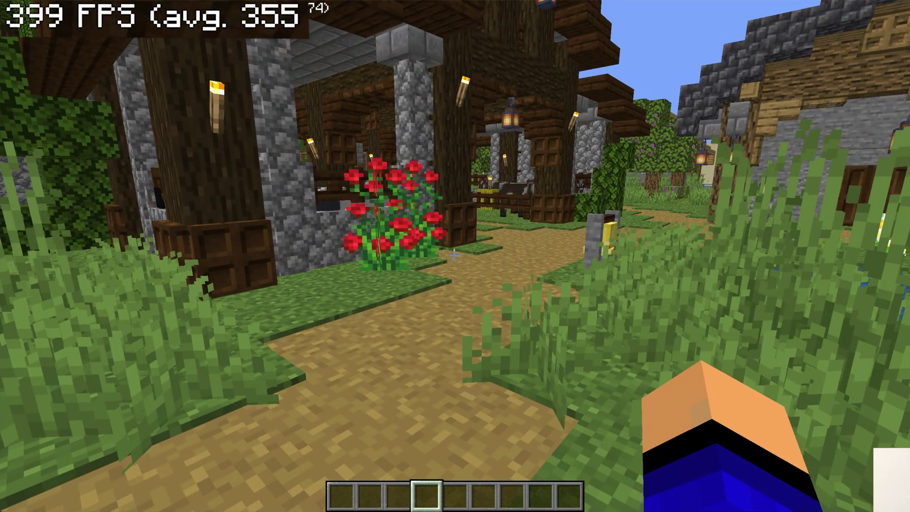
Enable shaders in the video settings and select the MakeUp-UltraFast-9.1c.zip shader pack
{"action": "key", "text": "Escape"}
{"action": "left_click", "coordinate": [436, 254]}
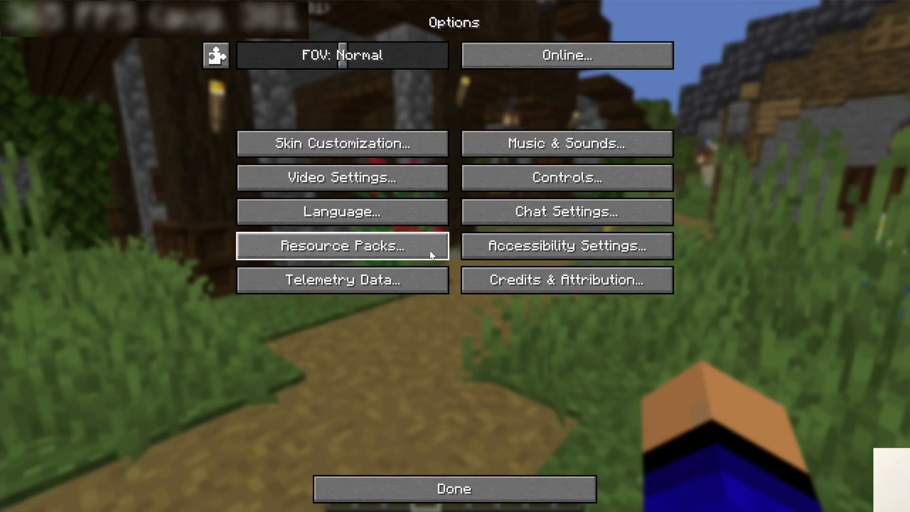
{"action": "left_click", "coordinate": [394, 177]}
{"action": "left_click", "coordinate": [623, 50]}
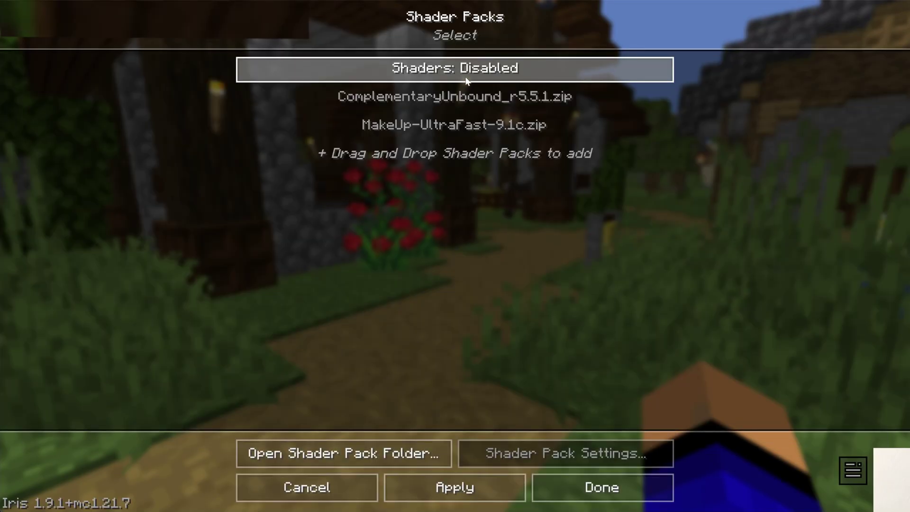
{"action": "left_click", "coordinate": [453, 71]}
{"action": "left_click", "coordinate": [455, 125]}
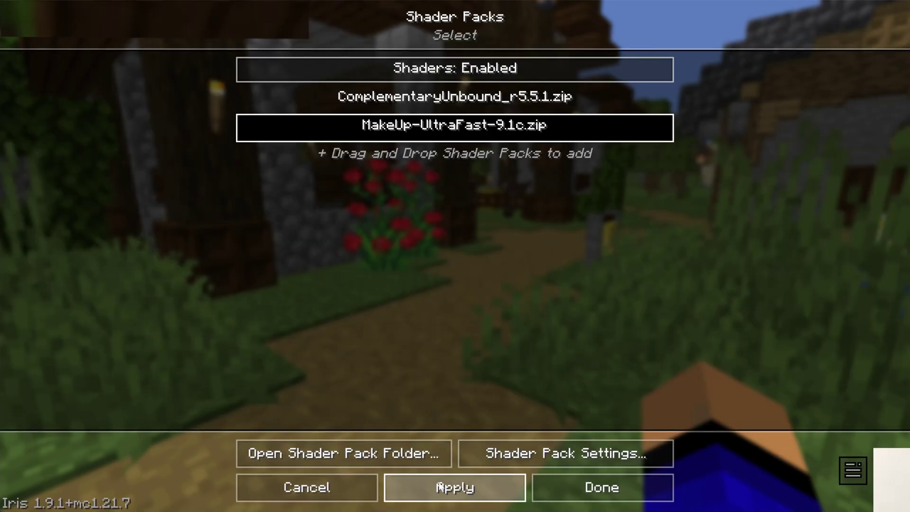
Set the MakeUp-UltraFast shader pack's profile to Low, apply it and return to the game
{"action": "left_click", "coordinate": [494, 455]}
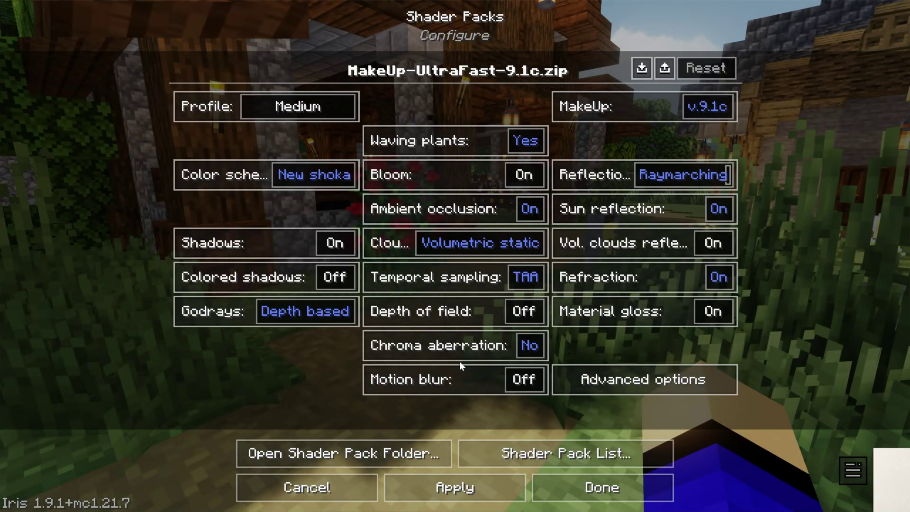
{"action": "left_click", "coordinate": [304, 115]}
{"action": "left_click", "coordinate": [304, 115]}
{"action": "left_click", "coordinate": [304, 115]}
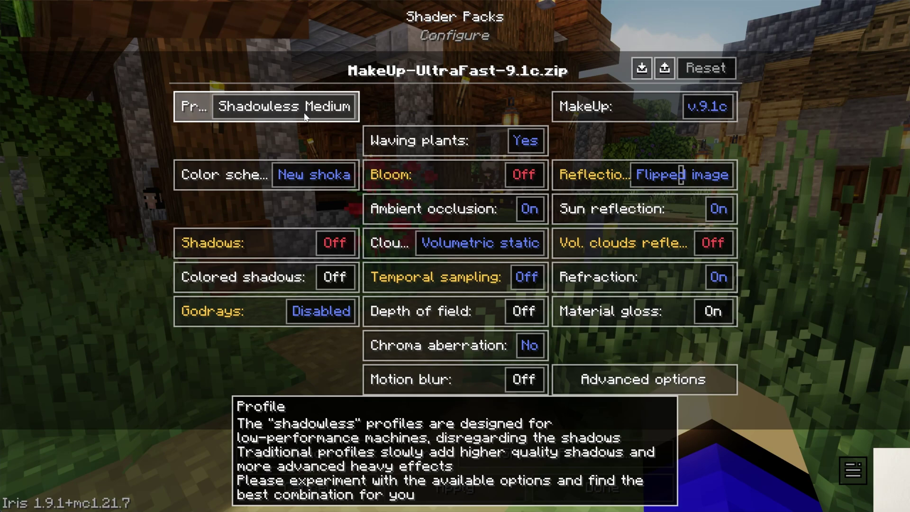
{"action": "left_click", "coordinate": [304, 115]}
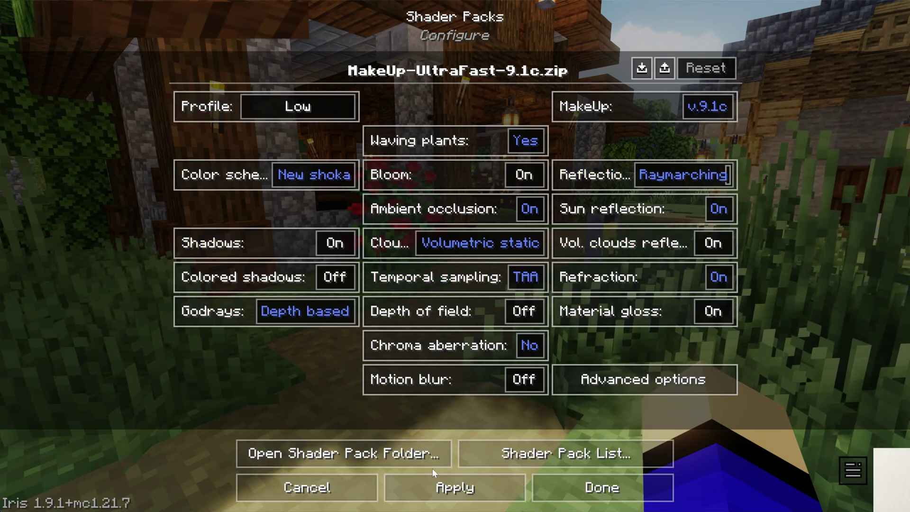
{"action": "left_click", "coordinate": [440, 484]}
{"action": "left_click", "coordinate": [598, 485]}
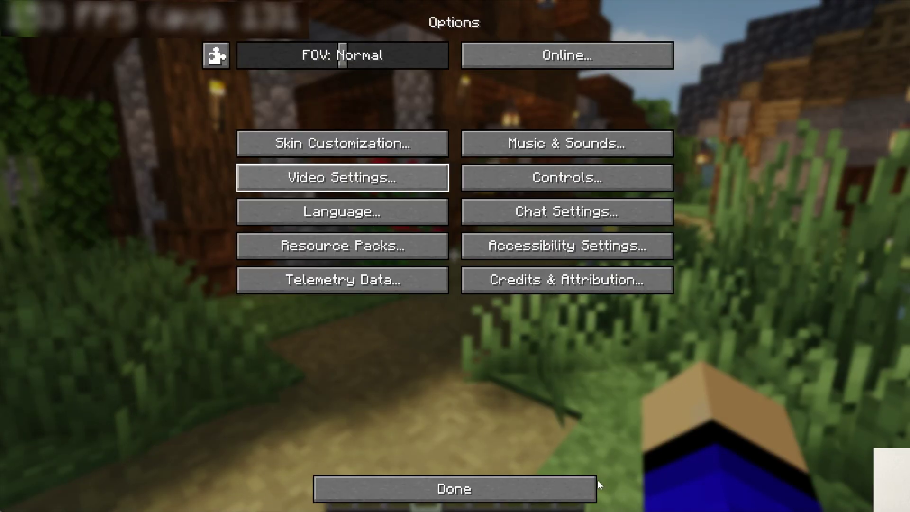
{"action": "key", "text": "Escape"}
{"action": "key", "text": "Escape"}
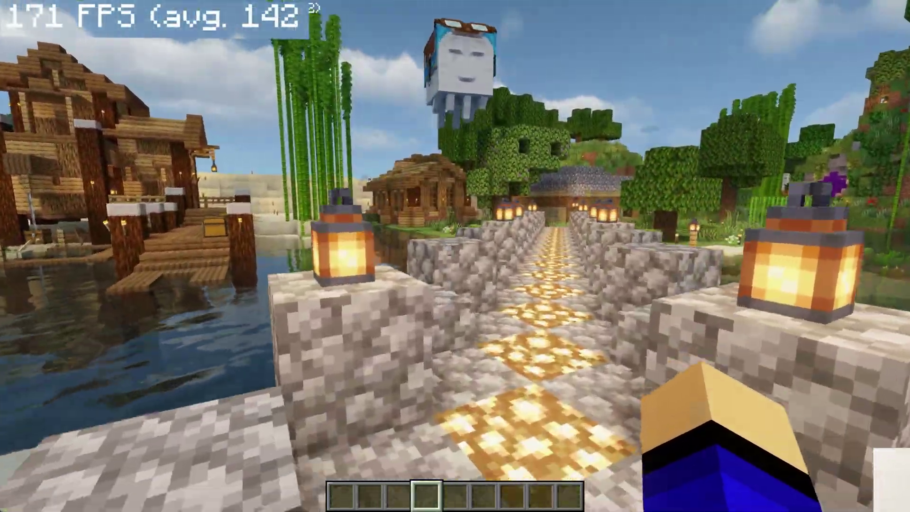
Walk around the bridge, trees and lakeside to check the frame rate and visuals with the shader pack active
{"action": "key", "text": "d"}
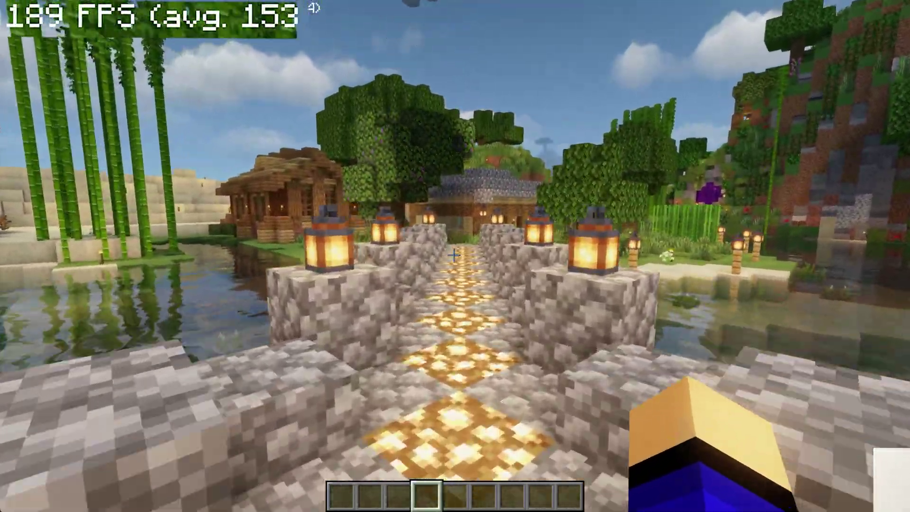
{"action": "key", "text": "s"}
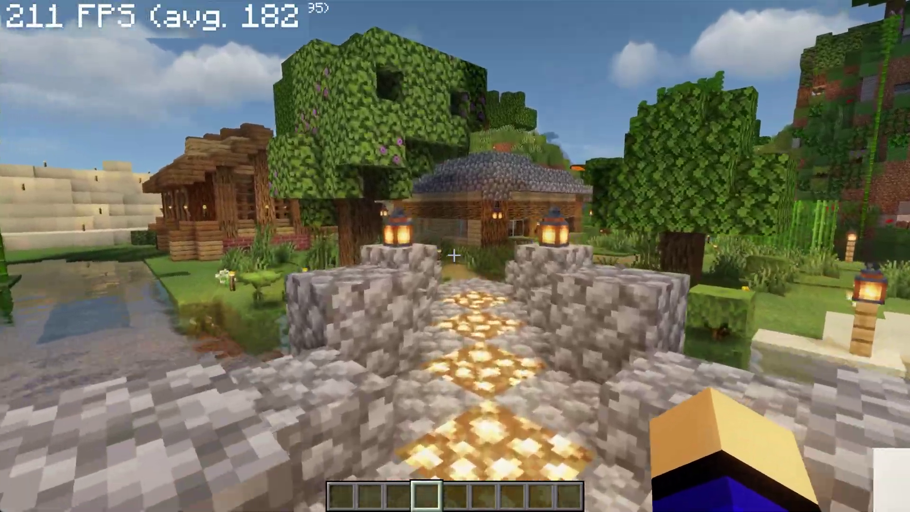
{"action": "key", "text": "w"}
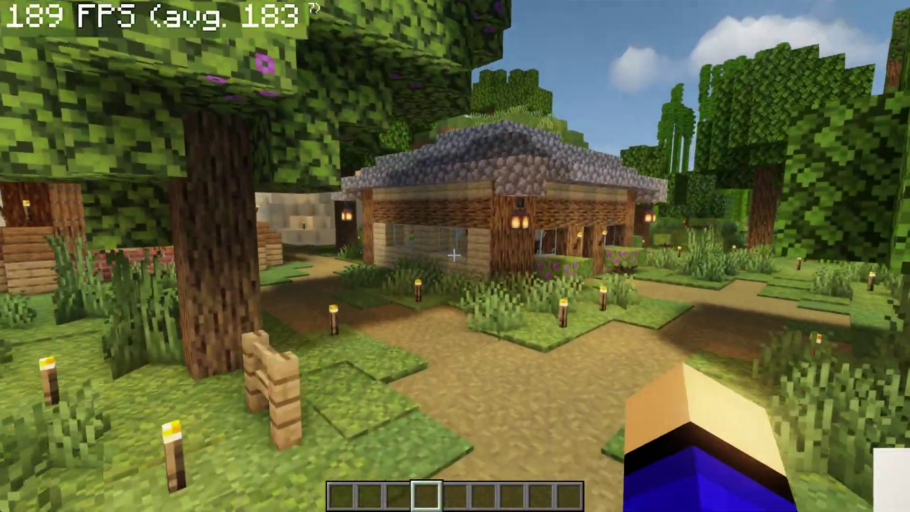
{"action": "key", "text": "w"}
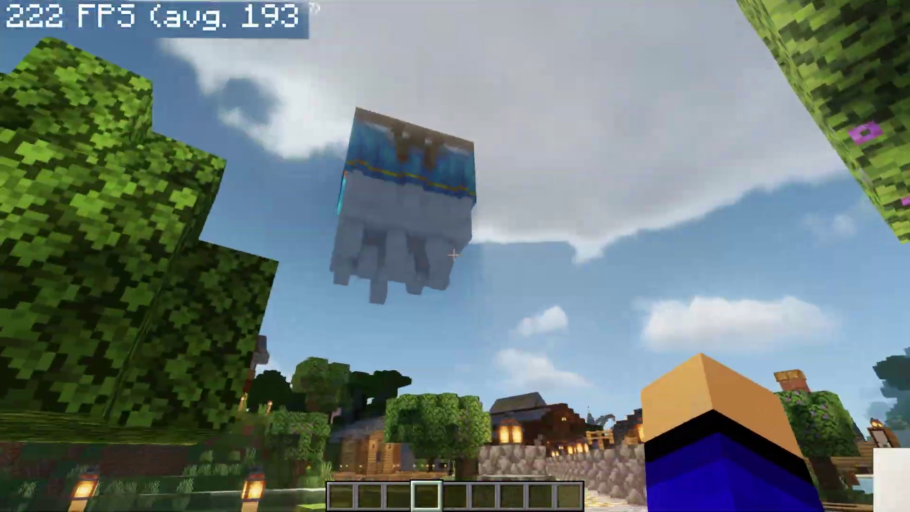
{"action": "key", "text": "w"}
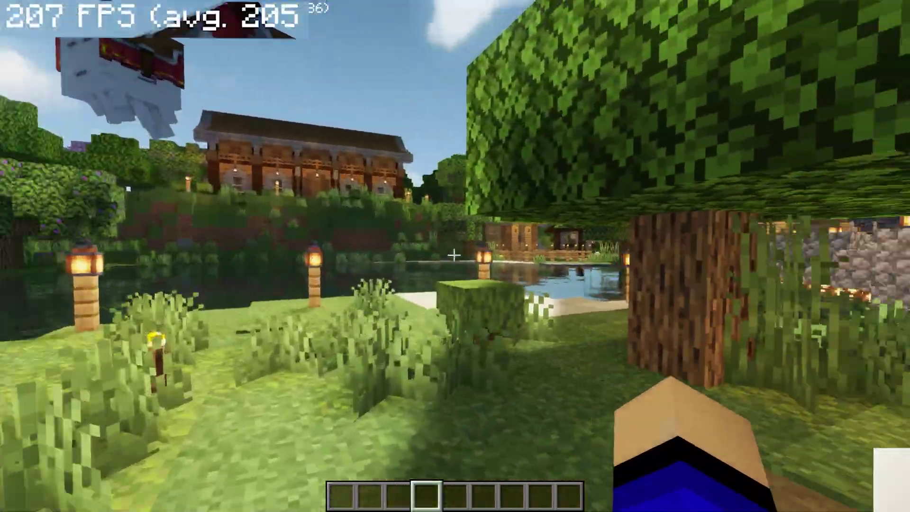
{"action": "key", "text": "w"}
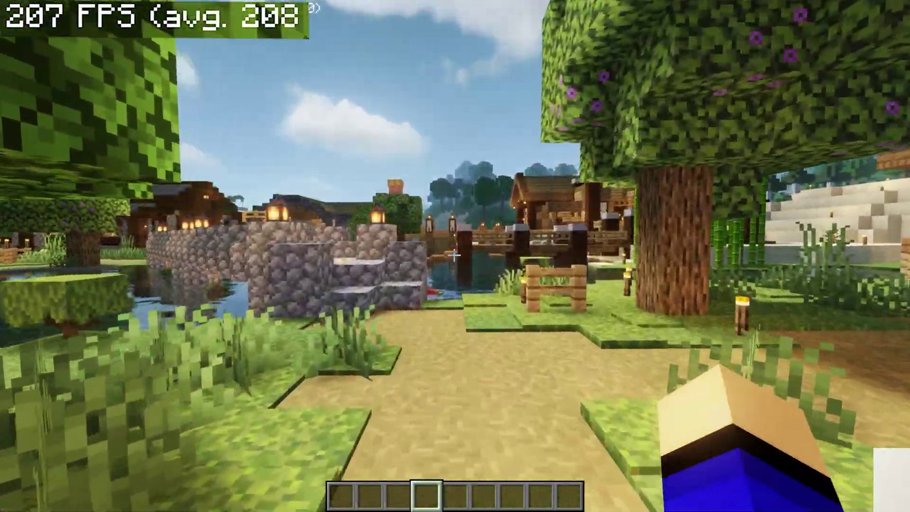
{"action": "key", "text": "w"}
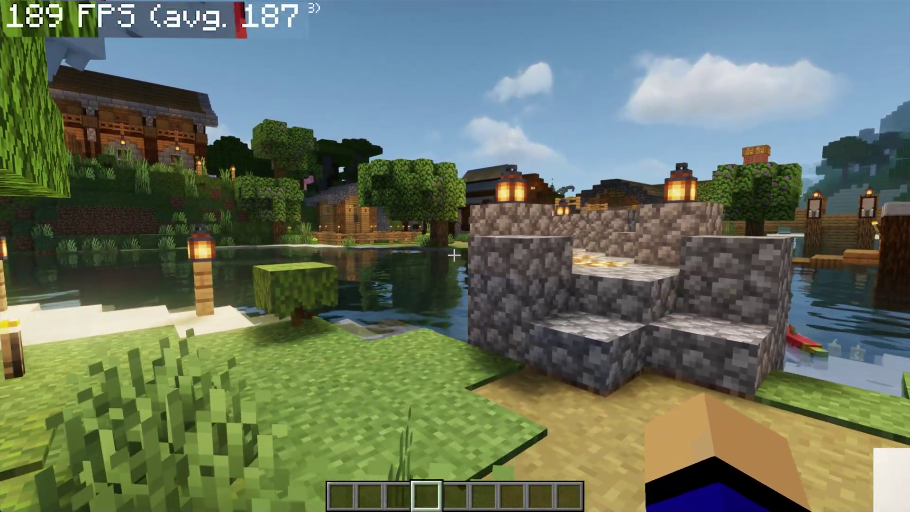
{"action": "key", "text": "w"}
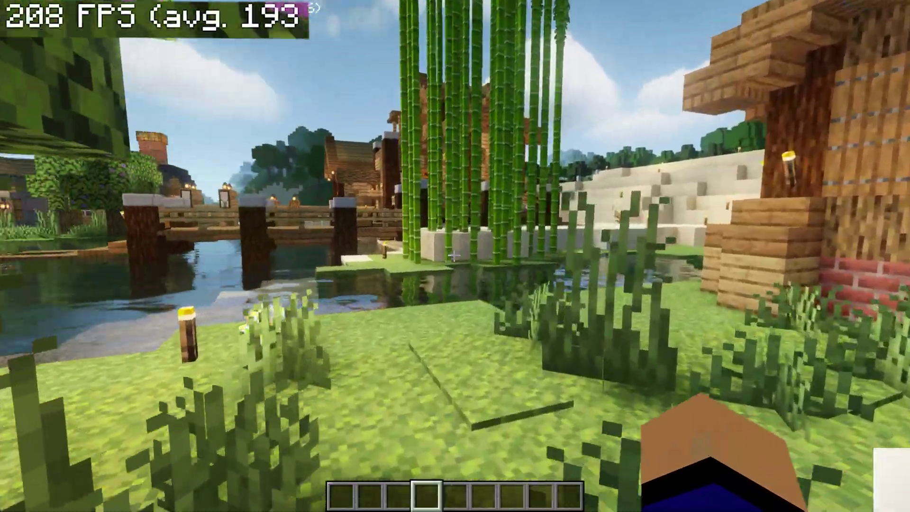
{"action": "key", "text": "w"}
{"action": "key", "text": "w"}
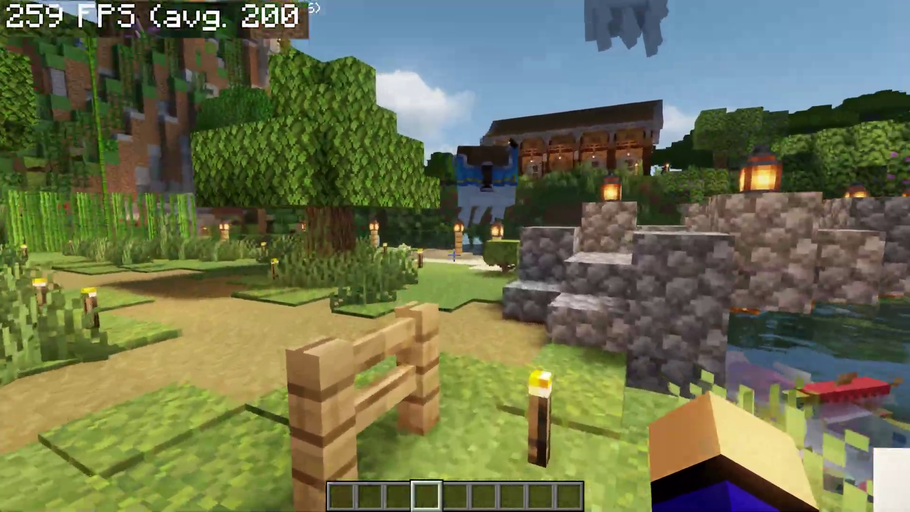
{"action": "key", "text": "w"}
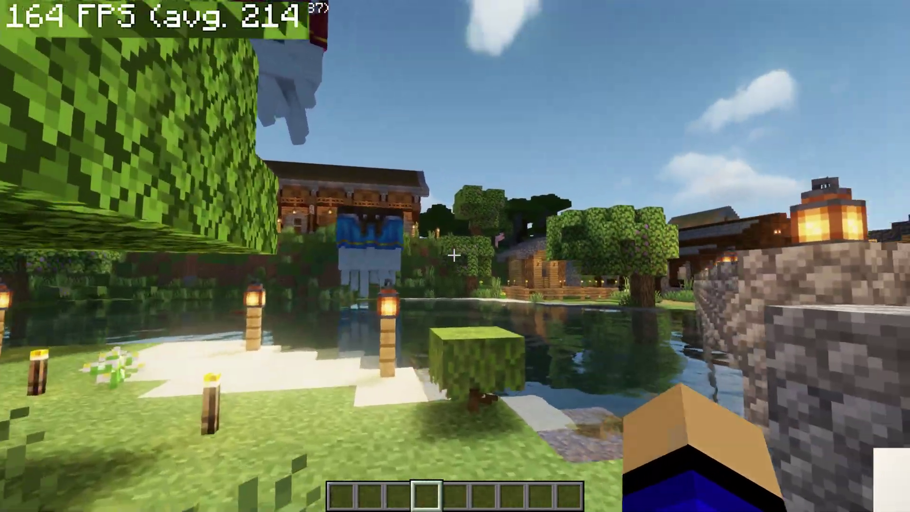